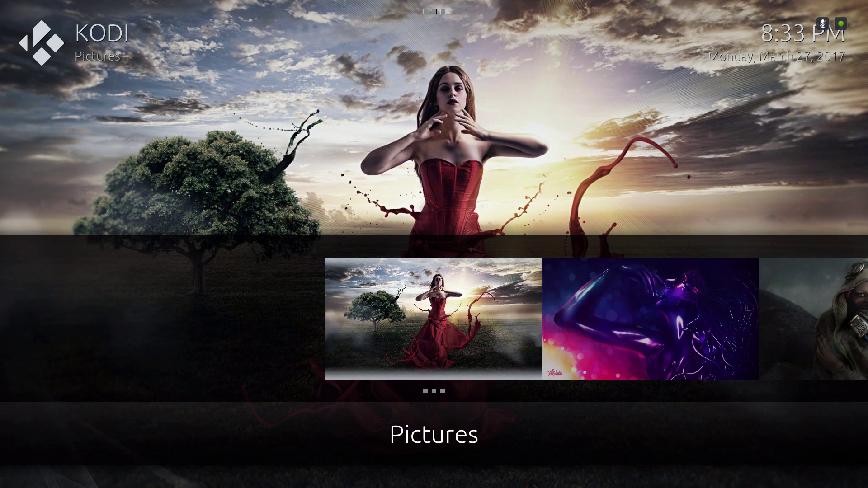
Toggle the Chroma home menu between Pictures and VEVO, settling on VEVO
{"action": "key", "text": "Right"}
{"action": "key", "text": "Left"}
{"action": "key", "text": "Right"}
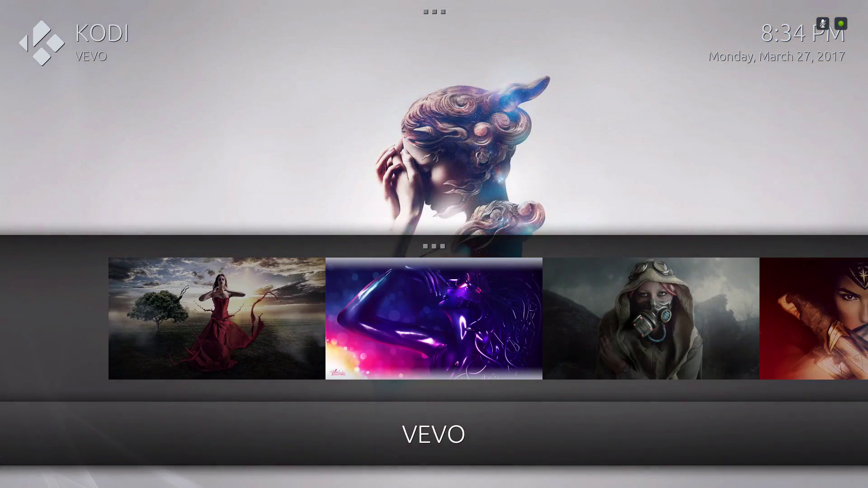
{"action": "key", "text": "Left"}
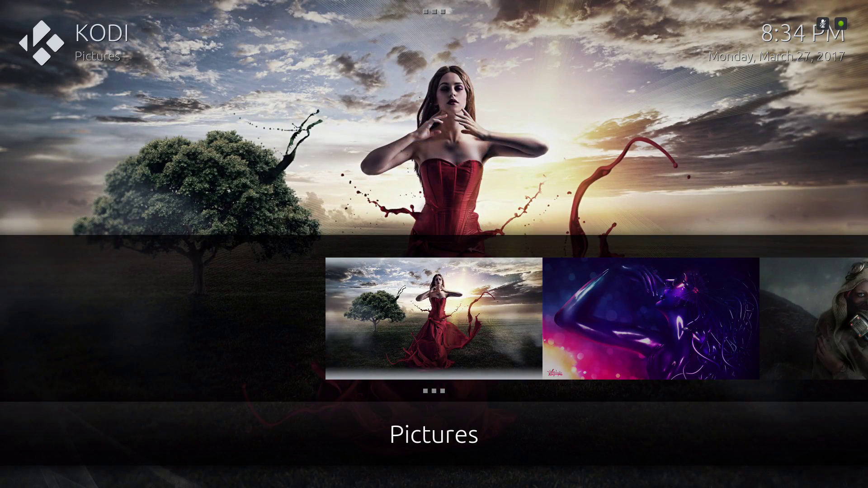
{"action": "key", "text": "Right"}
{"action": "key", "text": "Left"}
{"action": "key", "text": "Right"}
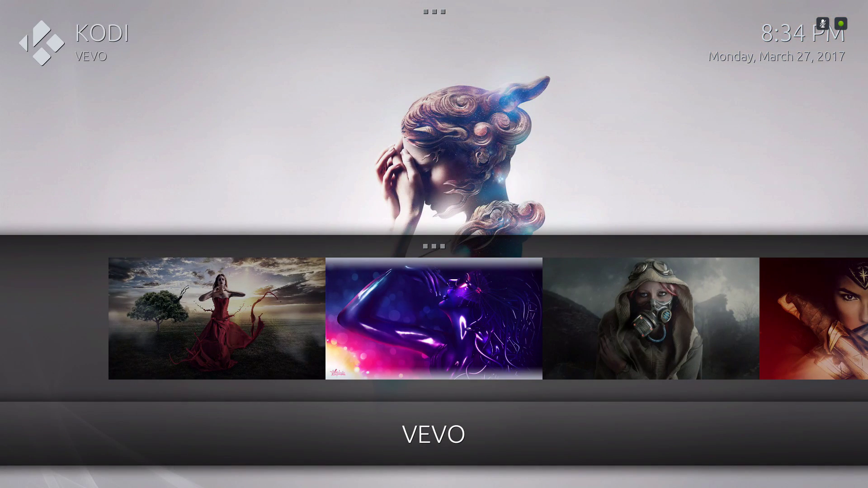
{"action": "key", "text": "Up"}
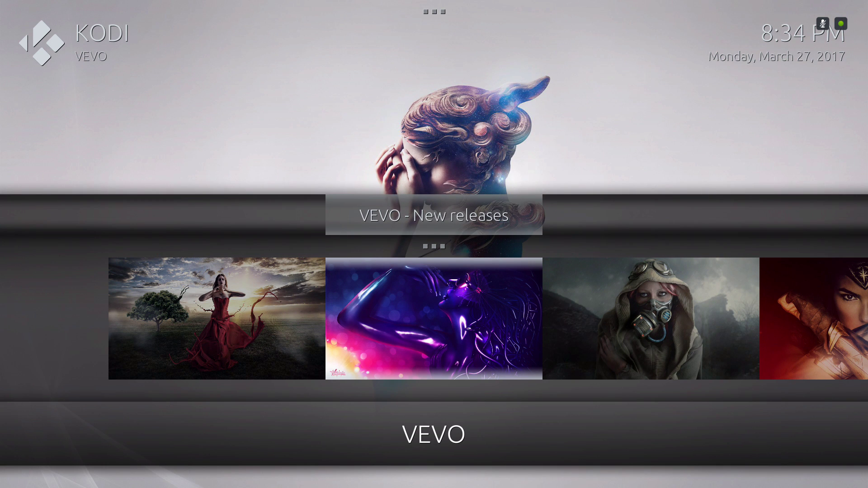
{"action": "key", "text": "Return"}
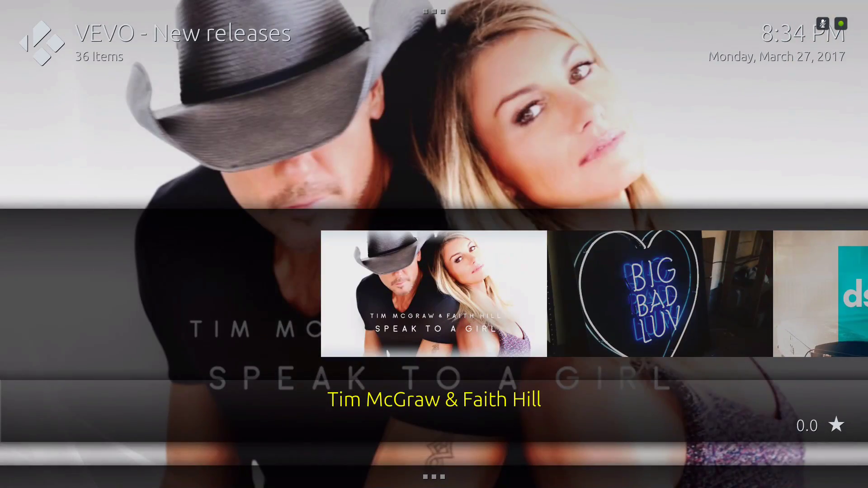
{"action": "key", "text": "Right"}
{"action": "key", "text": "Right"}
{"action": "key", "text": "Right"}
{"action": "key", "text": "Right"}
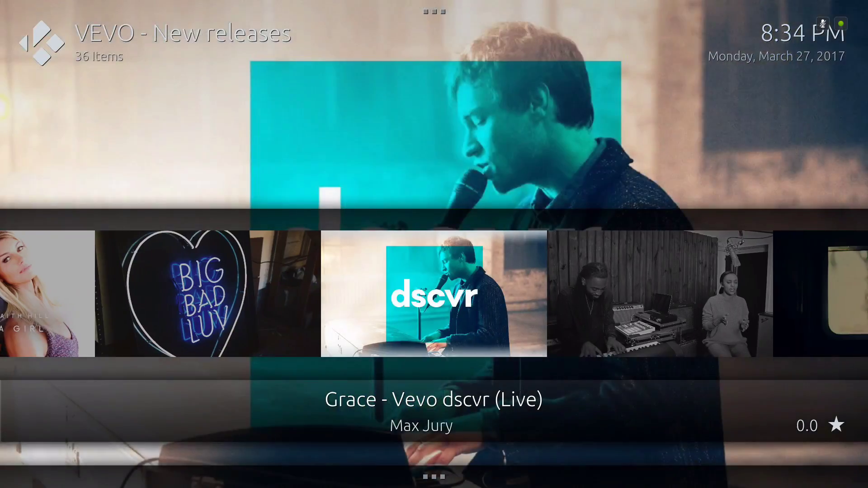
{"action": "key", "text": "Right"}
{"action": "key", "text": "Right"}
{"action": "key", "text": "Right"}
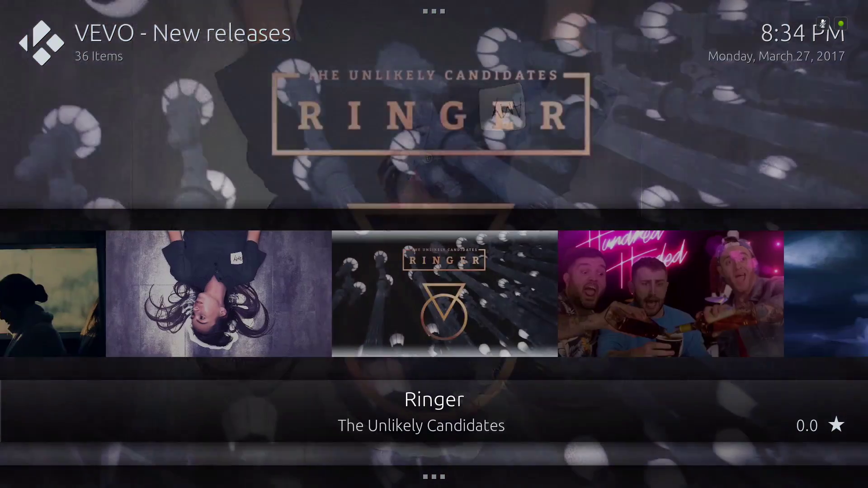
{"action": "key", "text": "Right"}
{"action": "key", "text": "Right"}
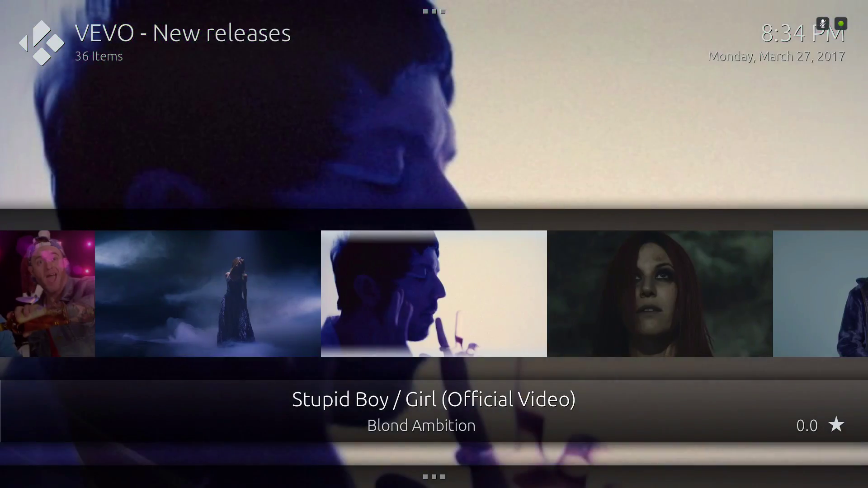
{"action": "key", "text": "Left"}
{"action": "key", "text": "Left"}
{"action": "key", "text": "Left"}
{"action": "key", "text": "Left"}
{"action": "key", "text": "Left"}
{"action": "key", "text": "Left"}
{"action": "key", "text": "Left"}
{"action": "key", "text": "Left"}
{"action": "key", "text": "Left"}
{"action": "key", "text": "Left"}
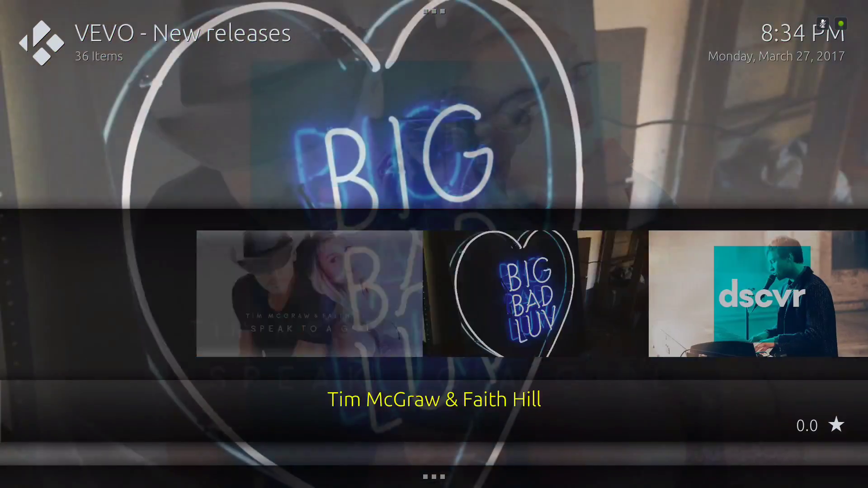
{"action": "key", "text": "Left"}
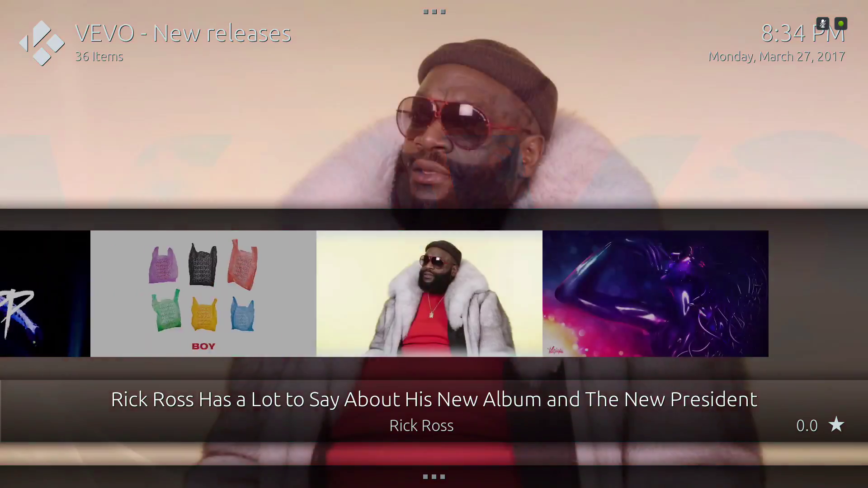
{"action": "key", "text": "Left"}
{"action": "key", "text": "BackSpace"}
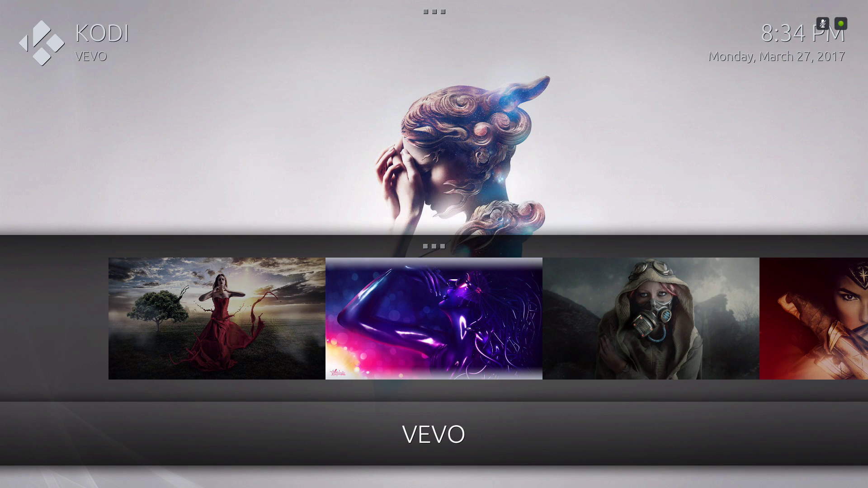
Return to the Add-ons home entry and open the Video add-ons category
{"action": "key", "text": "BackSpace"}
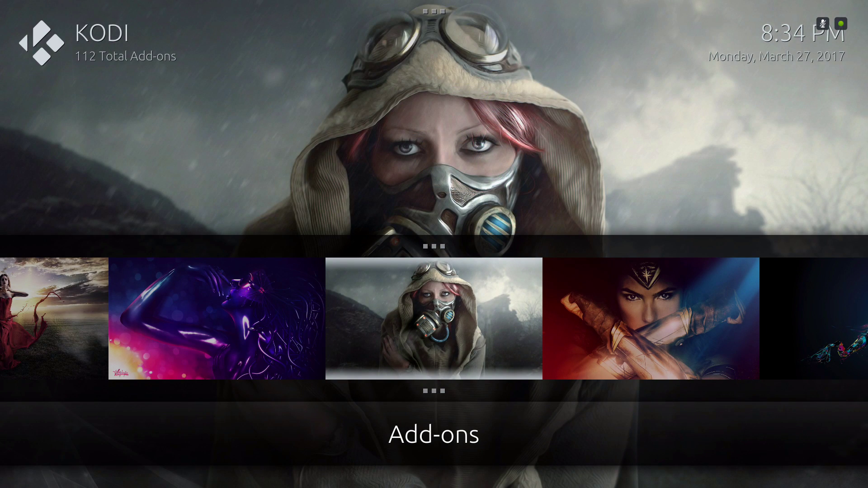
{"action": "key", "text": "Right"}
{"action": "key", "text": "Right"}
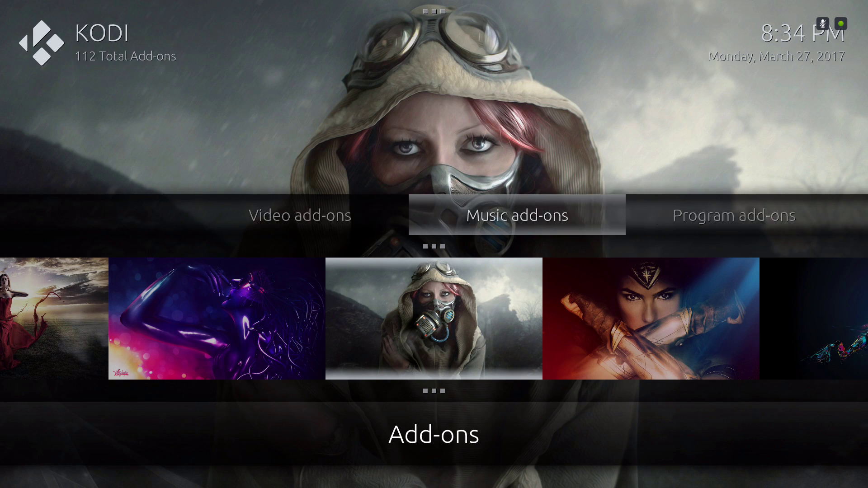
{"action": "key", "text": "Left"}
{"action": "key", "text": "Left"}
{"action": "key", "text": "Return"}
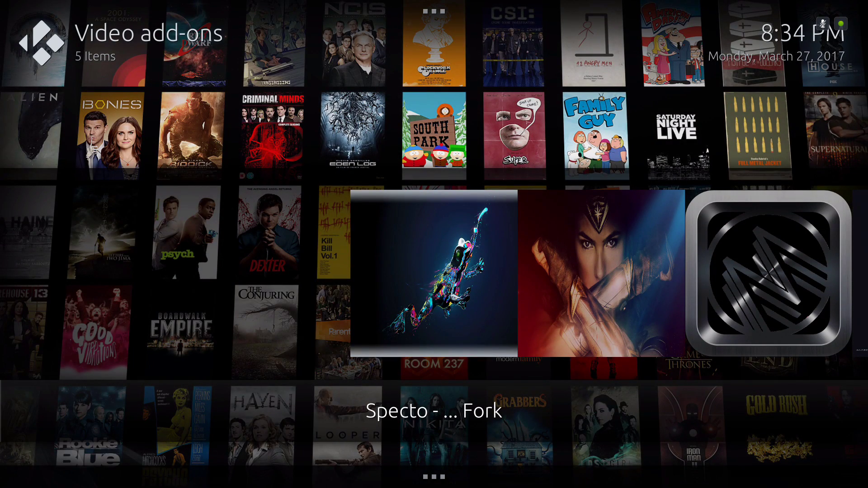
Browse the video add-ons Zen, MetalliQ and Exodus, then back out home
{"action": "key", "text": "Right"}
{"action": "key", "text": "Right"}
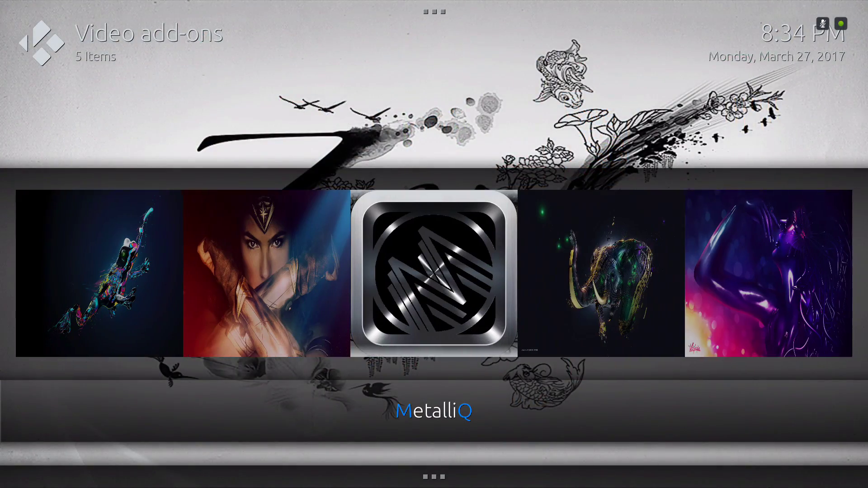
{"action": "key", "text": "Right"}
{"action": "key", "text": "Right"}
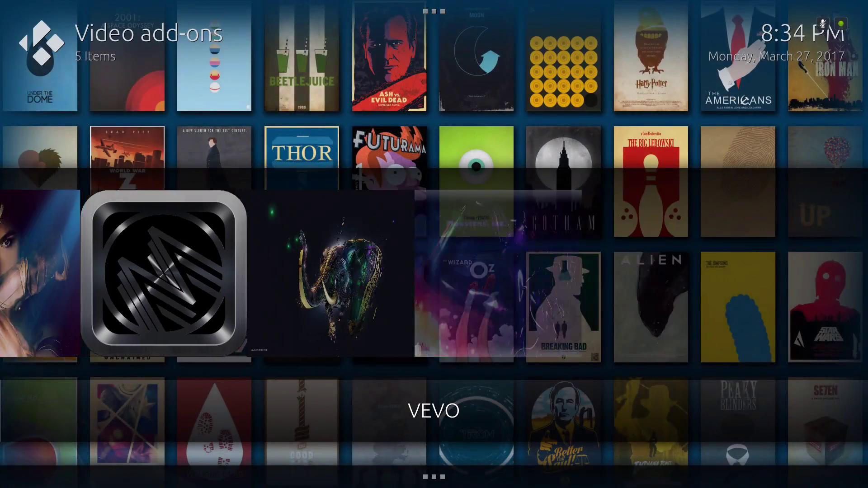
{"action": "key", "text": "Left"}
{"action": "key", "text": "Left"}
{"action": "key", "text": "Left"}
{"action": "key", "text": "Left"}
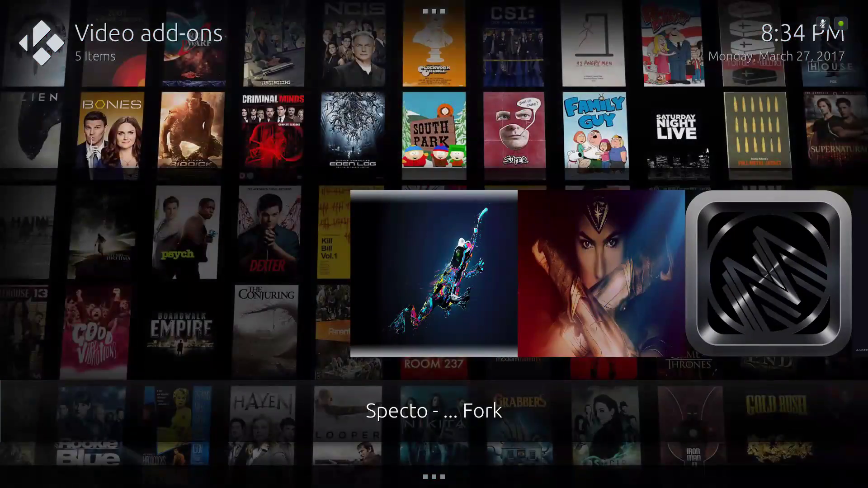
{"action": "key", "text": "Right"}
{"action": "key", "text": "Right"}
{"action": "key", "text": "Right"}
{"action": "key", "text": "Left"}
{"action": "key", "text": "Left"}
{"action": "key", "text": "BackSpace"}
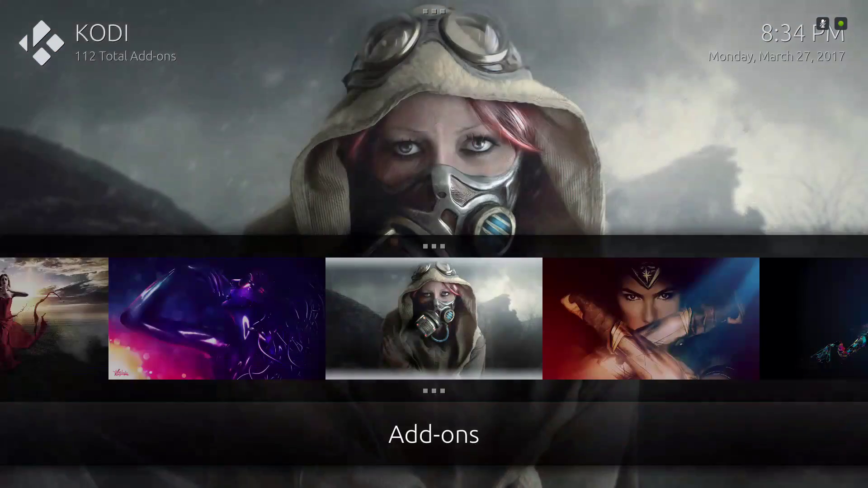
{"action": "key", "text": "Return"}
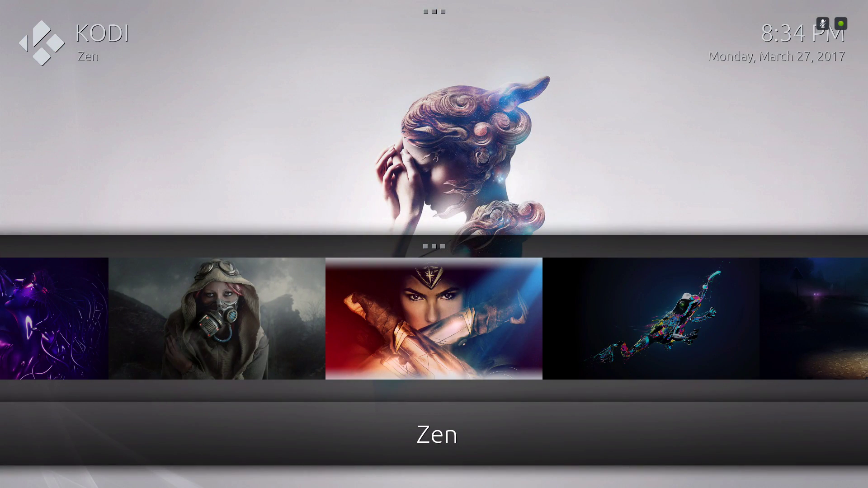
Browse the Zen - New TV Shows list past Legion, then return home
{"action": "key", "text": "Up"}
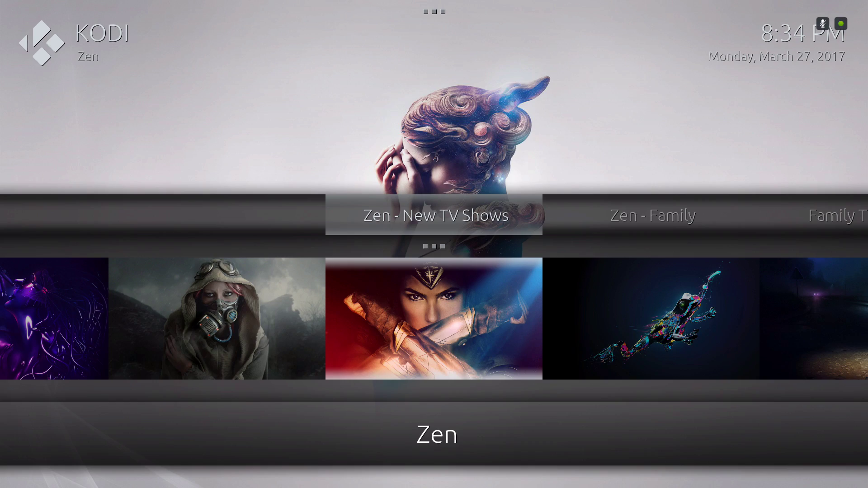
{"action": "key", "text": "Return"}
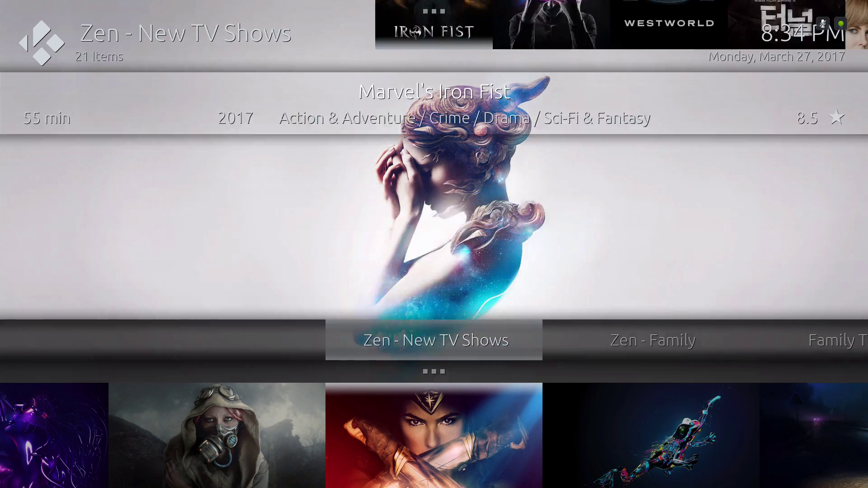
{"action": "key", "text": "Right"}
{"action": "key", "text": "Right"}
{"action": "key", "text": "Right"}
{"action": "key", "text": "Right"}
{"action": "key", "text": "Right"}
{"action": "key", "text": "Right"}
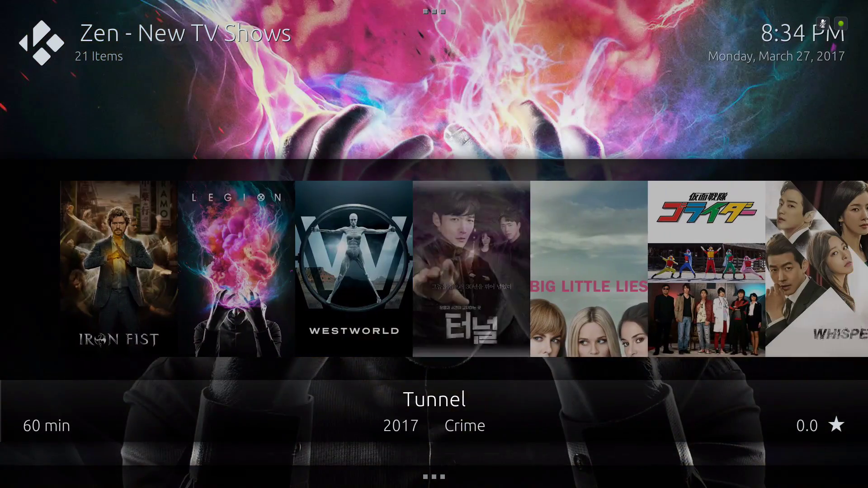
{"action": "key", "text": "Right"}
{"action": "key", "text": "Right"}
{"action": "key", "text": "Right"}
{"action": "key", "text": "Right"}
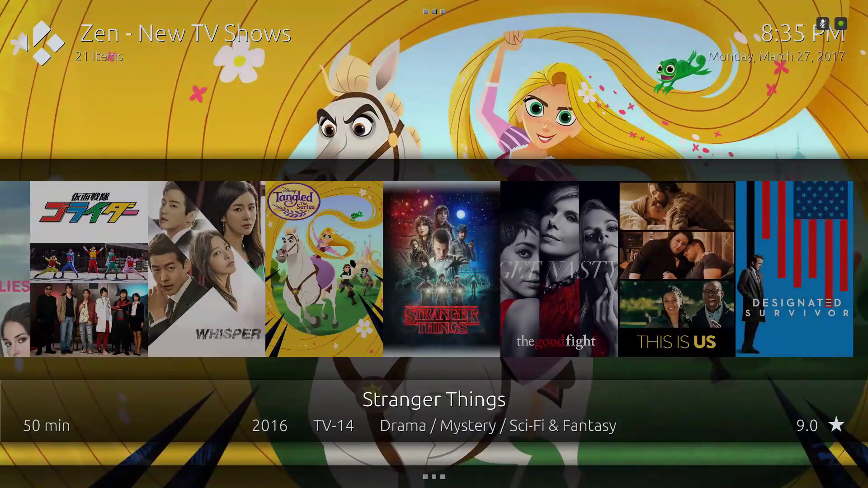
{"action": "key", "text": "BackSpace"}
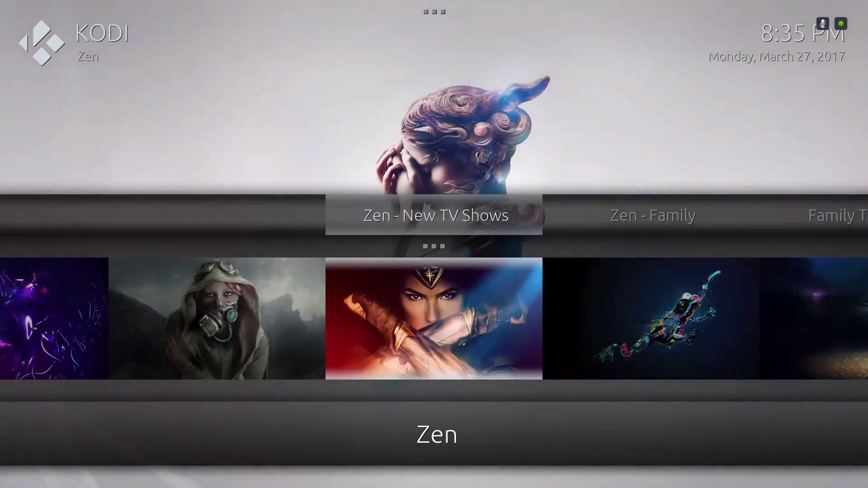
Browse the Zen - Family movies to The Angry Birds Movie, then exit
{"action": "key", "text": "Right"}
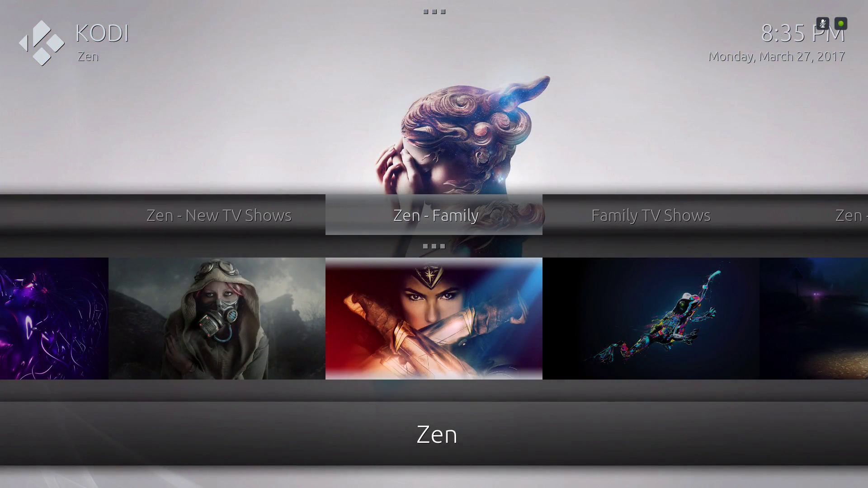
{"action": "key", "text": "Return"}
{"action": "key", "text": "Right"}
{"action": "key", "text": "Right"}
{"action": "key", "text": "Right"}
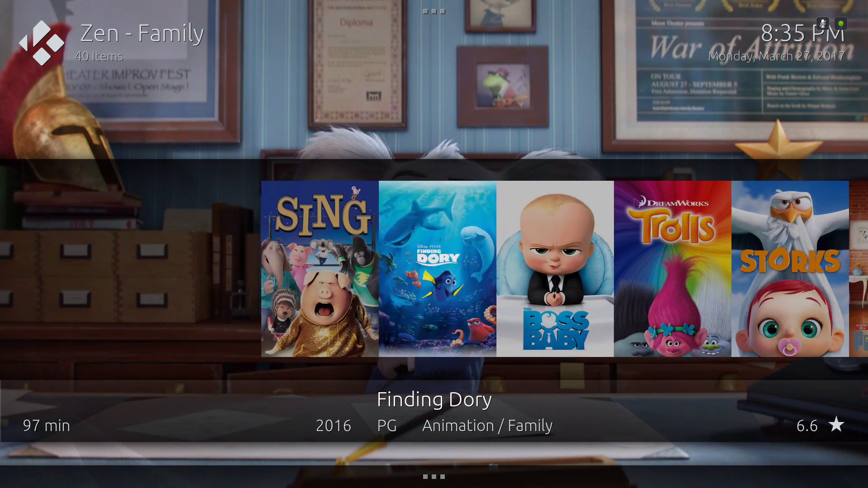
{"action": "key", "text": "Right"}
{"action": "key", "text": "Right"}
{"action": "key", "text": "Right"}
{"action": "key", "text": "Right"}
{"action": "key", "text": "Right"}
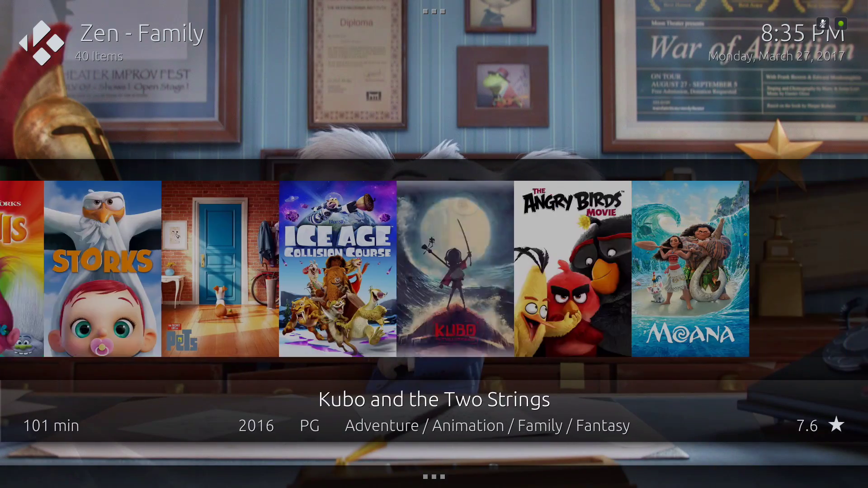
{"action": "key", "text": "Right"}
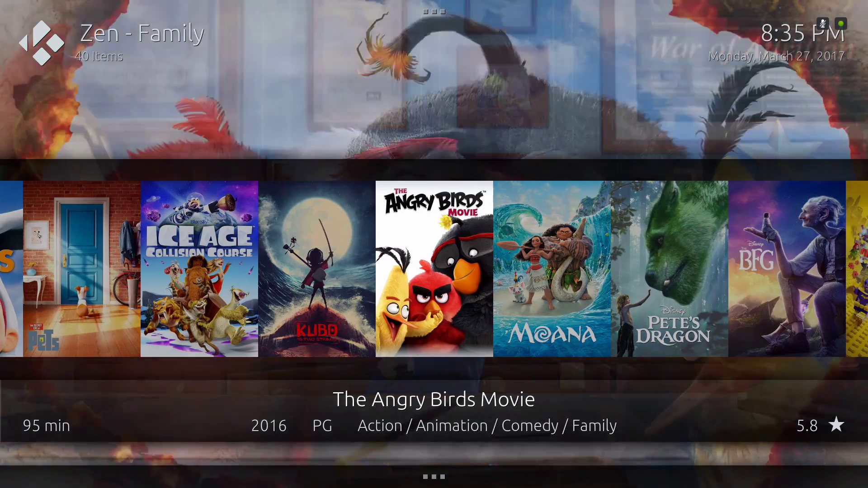
{"action": "key", "text": "Escape"}
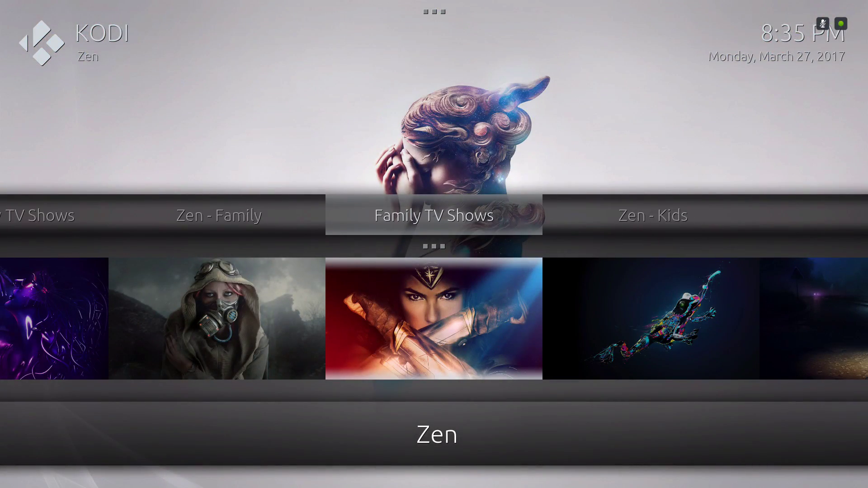
Browse the Family TV Shows and Zen - Kids lists, returning home each time
{"action": "key", "text": "Return"}
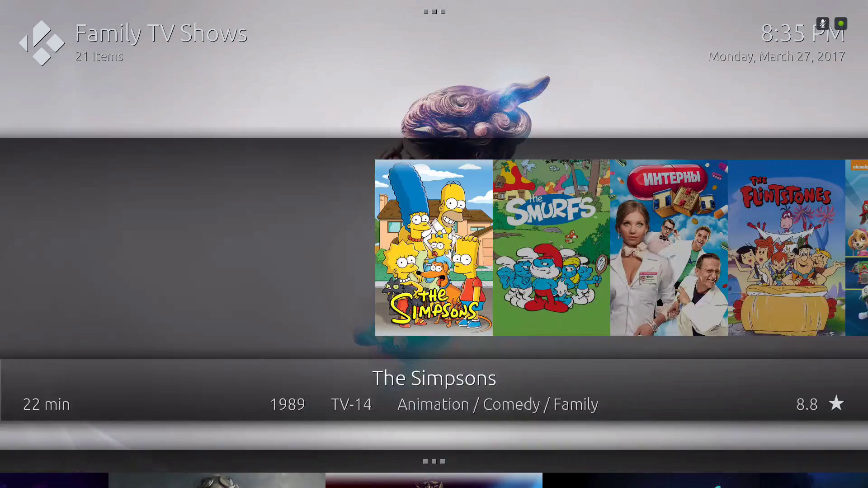
{"action": "key", "text": "Right"}
{"action": "key", "text": "Right"}
{"action": "key", "text": "Right"}
{"action": "key", "text": "Right"}
{"action": "key", "text": "Right"}
{"action": "key", "text": "Right"}
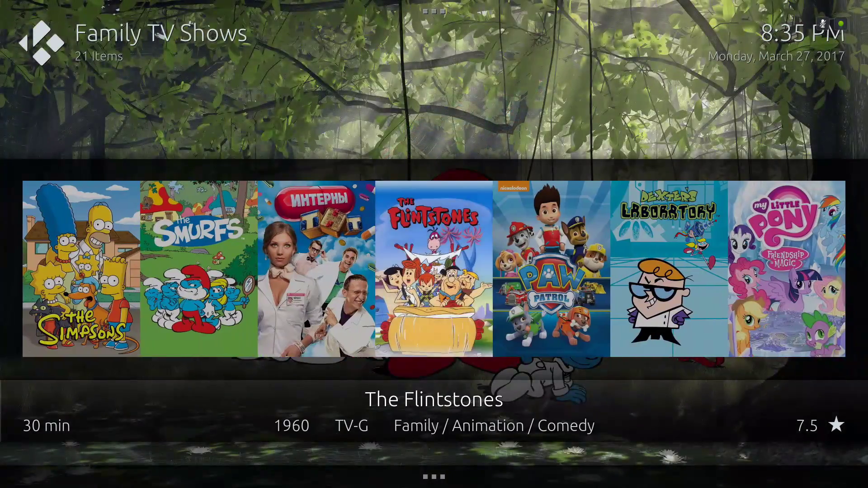
{"action": "key", "text": "Escape"}
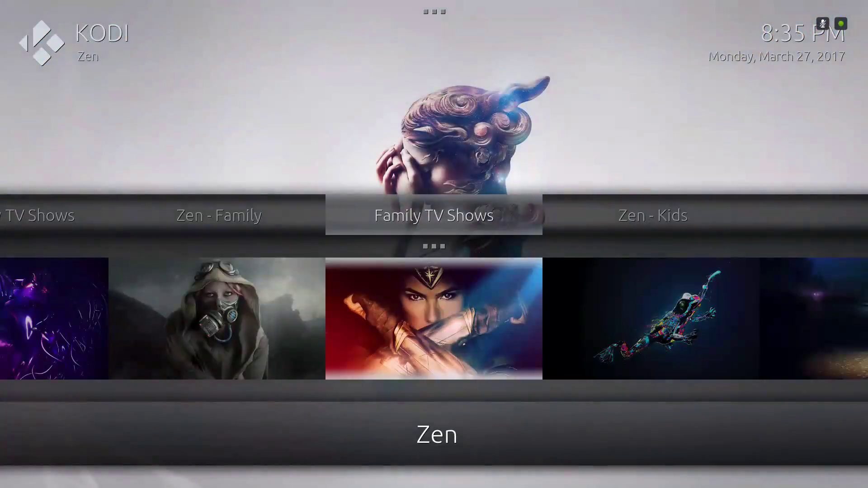
{"action": "key", "text": "Return"}
{"action": "key", "text": "Right"}
{"action": "key", "text": "Right"}
{"action": "key", "text": "Right"}
{"action": "key", "text": "Right"}
{"action": "key", "text": "Right"}
{"action": "key", "text": "Right"}
{"action": "key", "text": "Right"}
{"action": "key", "text": "Right"}
{"action": "key", "text": "Right"}
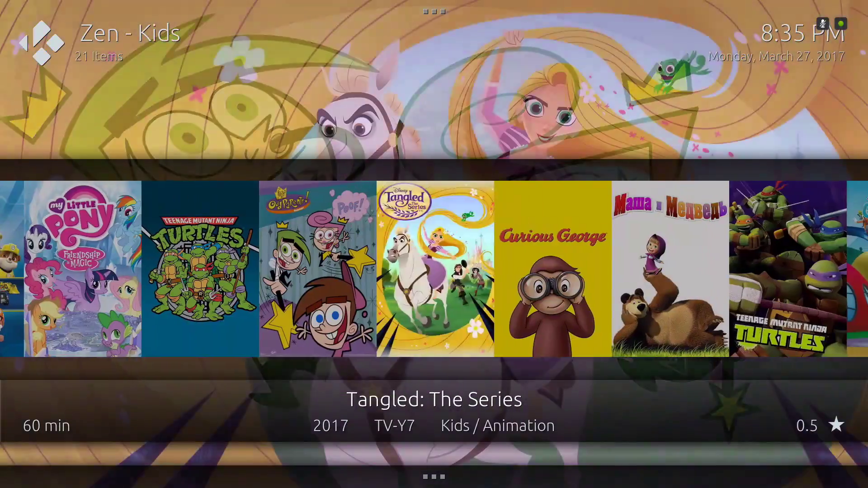
{"action": "key", "text": "Right"}
{"action": "key", "text": "Right"}
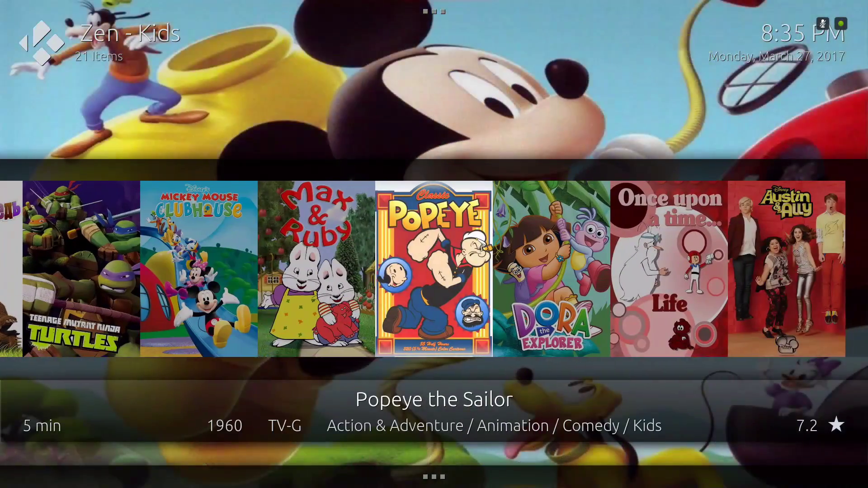
{"action": "key", "text": "Escape"}
Move to Specto and browse Specto Family TV to Liv and Maddie
{"action": "key", "text": "Down"}
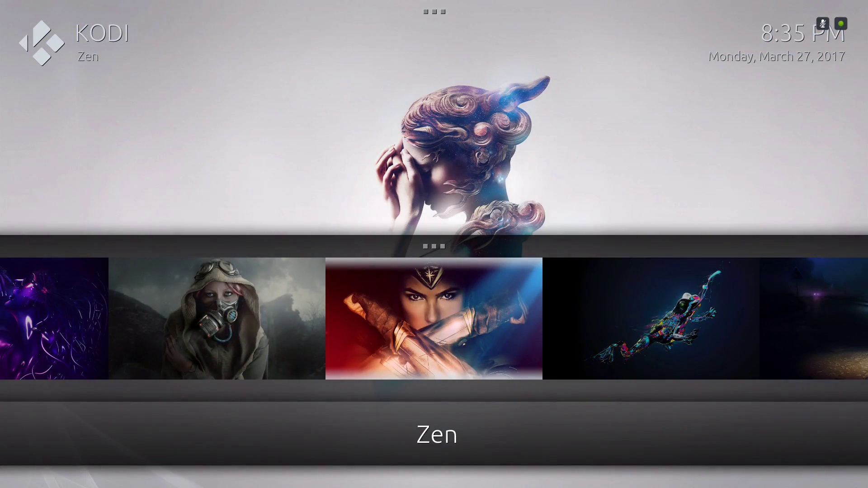
{"action": "key", "text": "Right"}
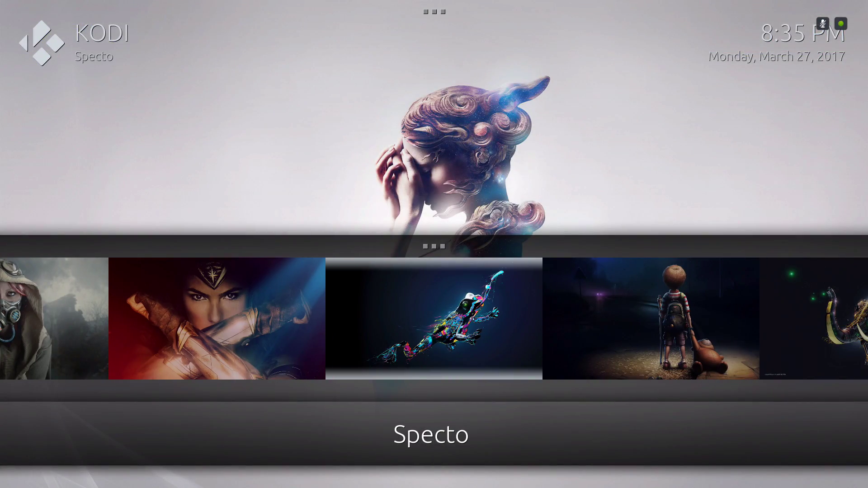
{"action": "key", "text": "Up"}
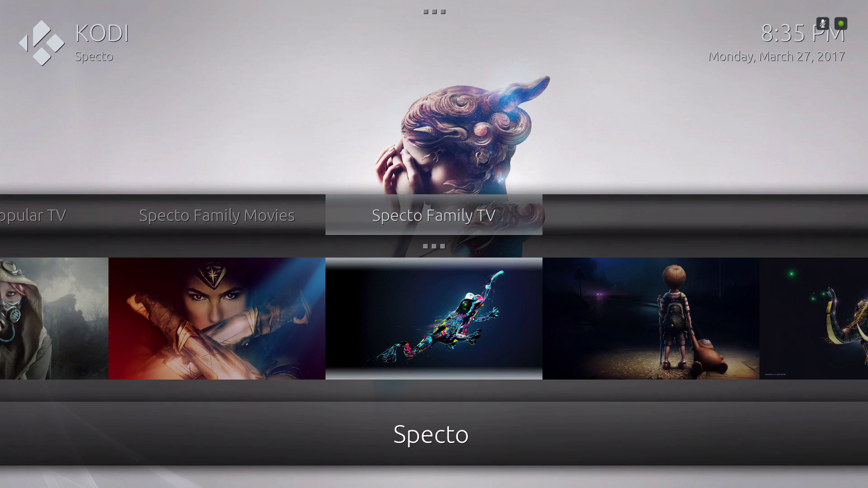
{"action": "key", "text": "Return"}
{"action": "key", "text": "Right"}
{"action": "key", "text": "Right"}
{"action": "key", "text": "Right"}
{"action": "key", "text": "Left"}
{"action": "key", "text": "Left"}
{"action": "key", "text": "Left"}
{"action": "key", "text": "Left"}
{"action": "key", "text": "Left"}
{"action": "key", "text": "Left"}
{"action": "key", "text": "Left"}
{"action": "key", "text": "Left"}
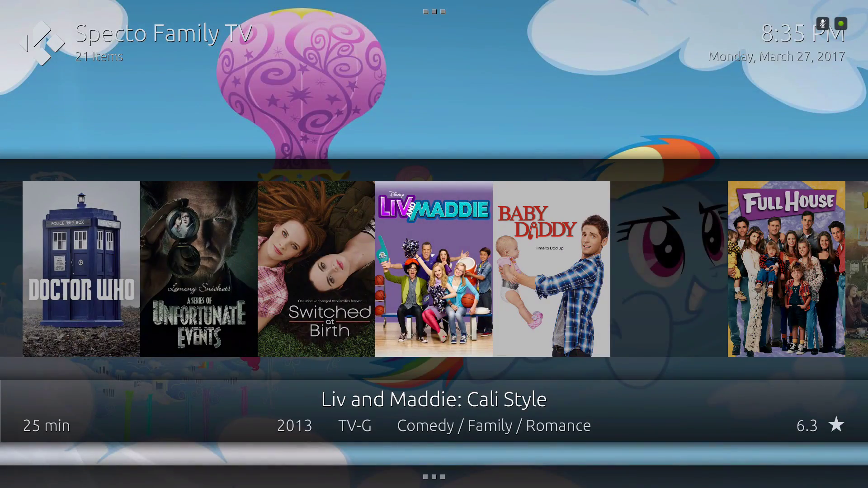
{"action": "key", "text": "BackSpace"}
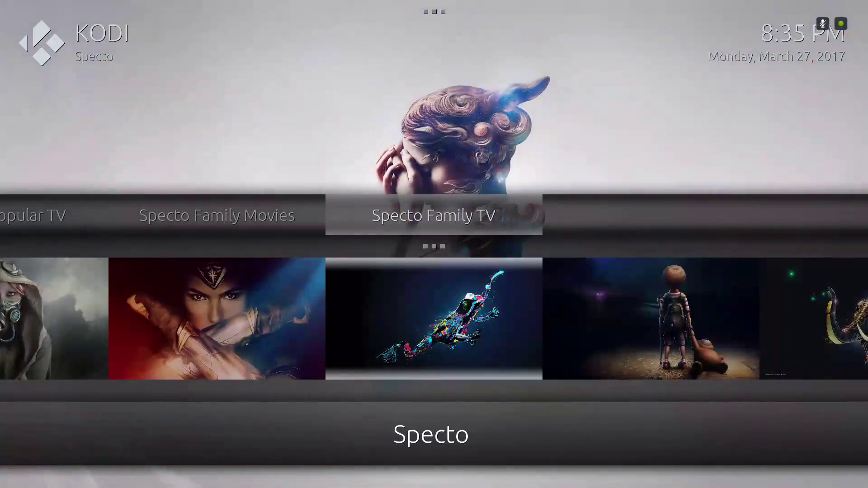
Browse the Specto Family Movies posters toward The Jungle Book, then close
{"action": "key", "text": "Left"}
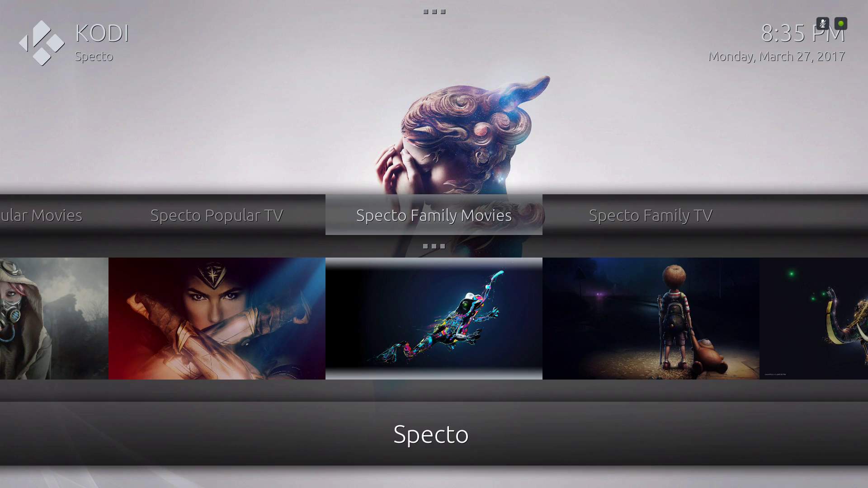
{"action": "key", "text": "Return"}
{"action": "key", "text": "Right"}
{"action": "key", "text": "Right"}
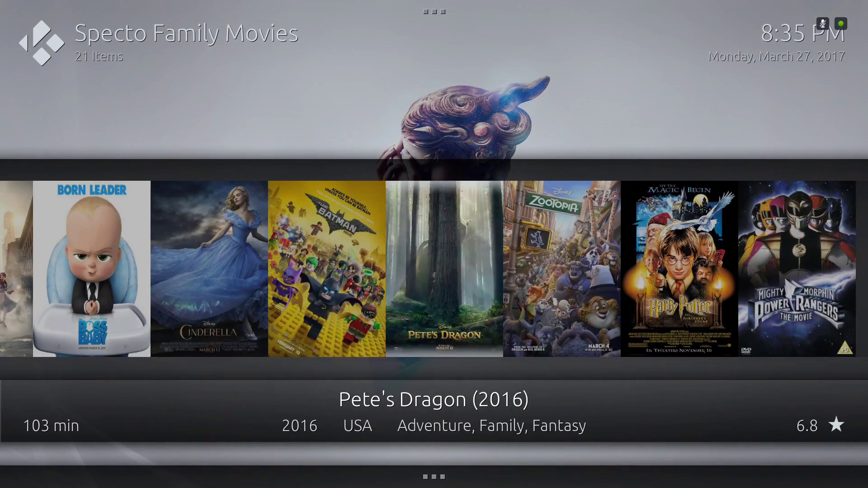
{"action": "key", "text": "Right"}
{"action": "key", "text": "Right"}
{"action": "key", "text": "Right"}
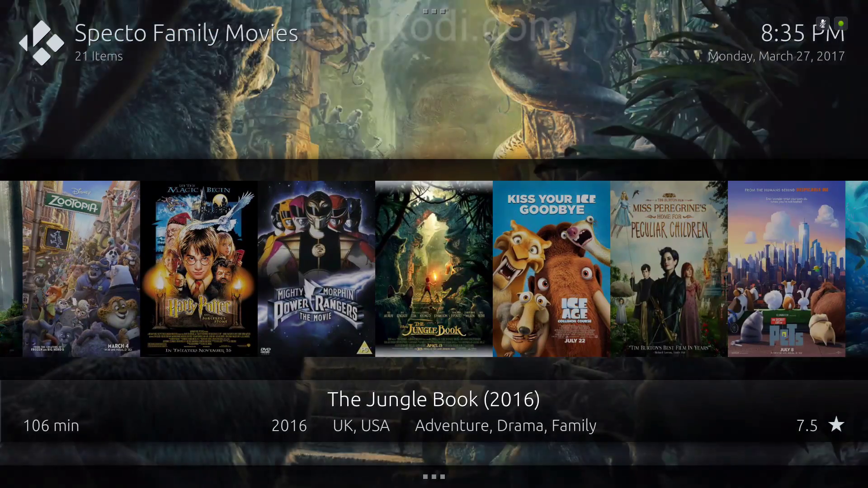
{"action": "key", "text": "Right"}
{"action": "key", "text": "BackSpace"}
Pass Specto Popular TV and Popular Movies, then move the home menu to Videos
{"action": "key", "text": "Left"}
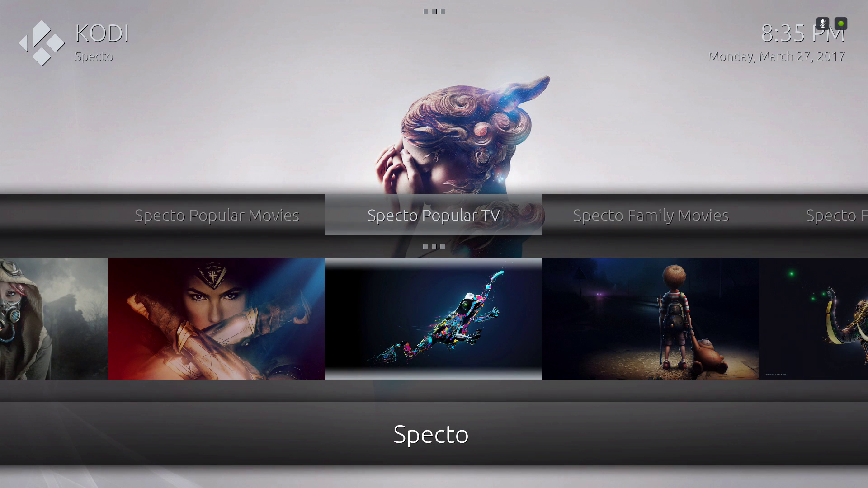
{"action": "key", "text": "Left"}
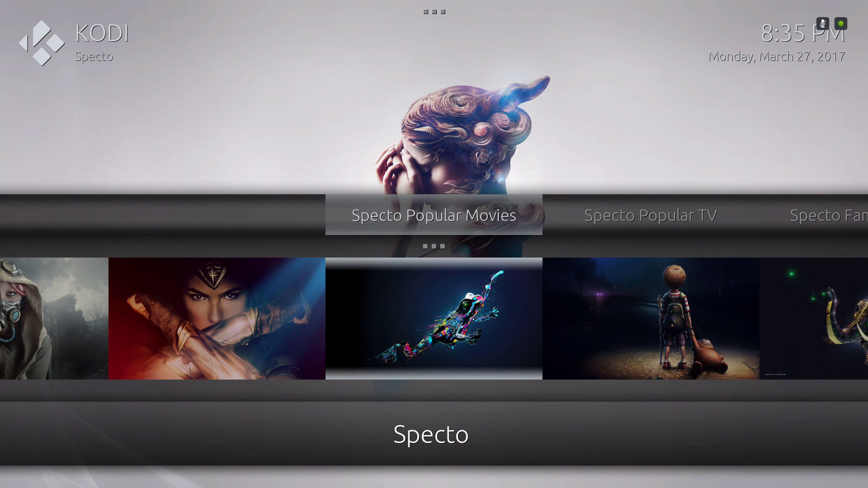
{"action": "key", "text": "Down"}
{"action": "key", "text": "Right"}
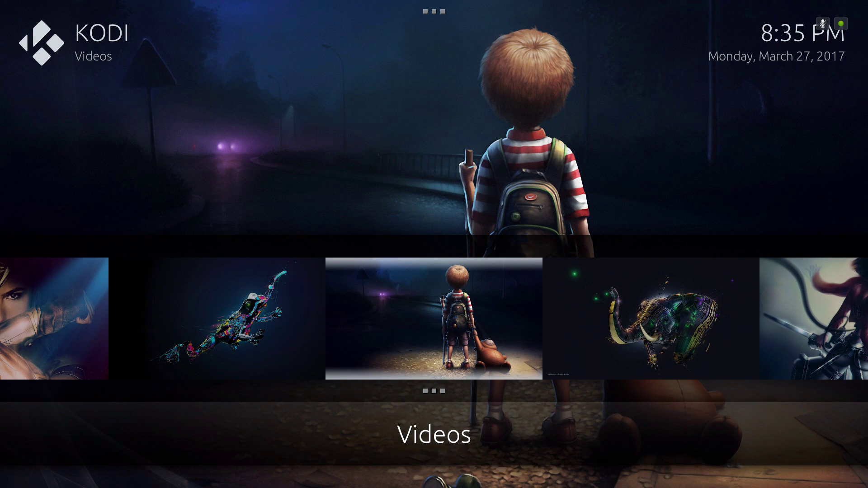
Glance at the power options and Videos submenu, then move on to Music
{"action": "key", "text": "Up"}
{"action": "key", "text": "Down"}
{"action": "key", "text": "Down"}
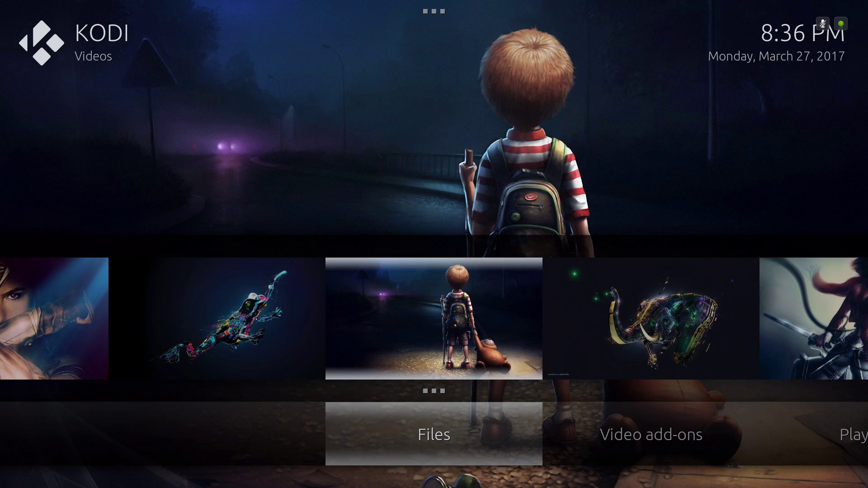
{"action": "key", "text": "Right"}
{"action": "key", "text": "Right"}
{"action": "key", "text": "Right"}
{"action": "key", "text": "Right"}
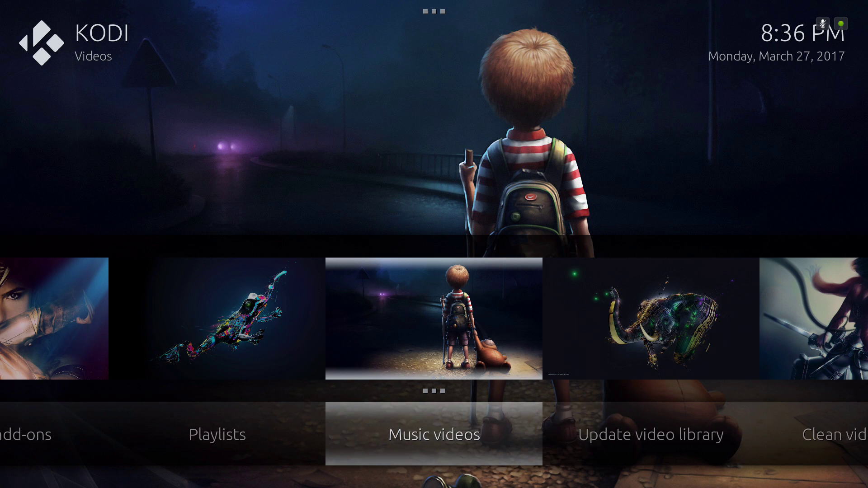
{"action": "key", "text": "Right"}
{"action": "key", "text": "Left"}
{"action": "key", "text": "Left"}
{"action": "key", "text": "Left"}
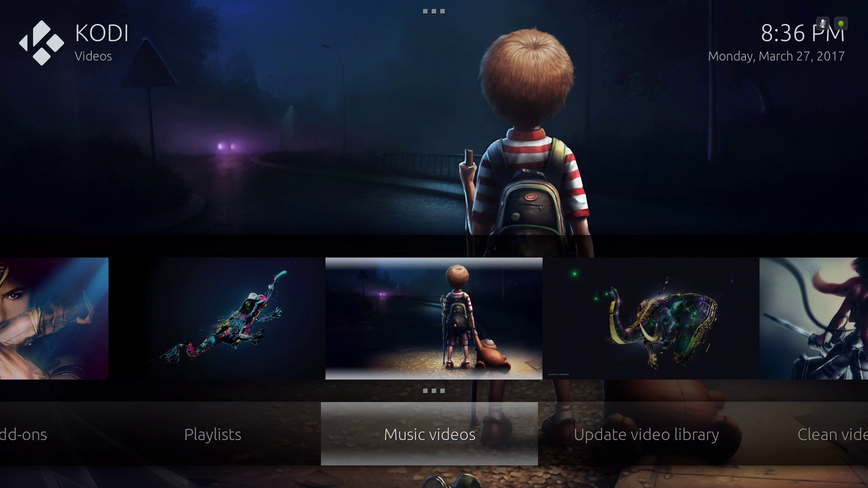
{"action": "key", "text": "Left"}
{"action": "key", "text": "Left"}
{"action": "key", "text": "Up"}
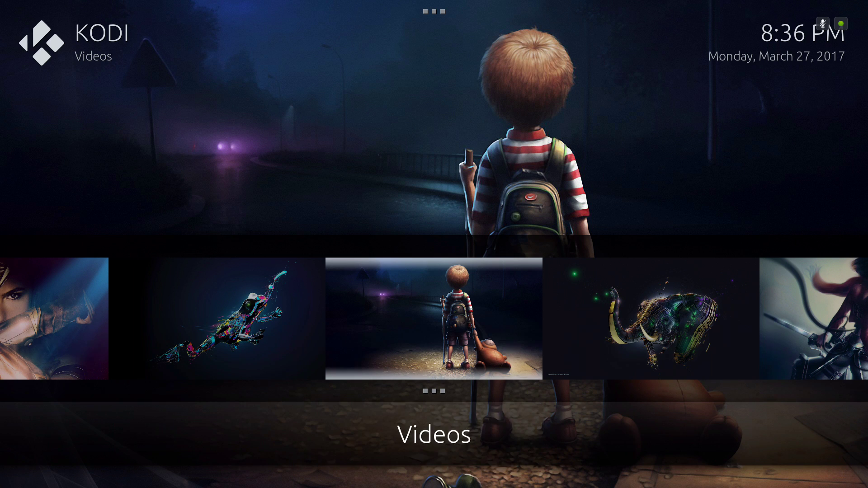
{"action": "key", "text": "Right"}
{"action": "key", "text": "Right"}
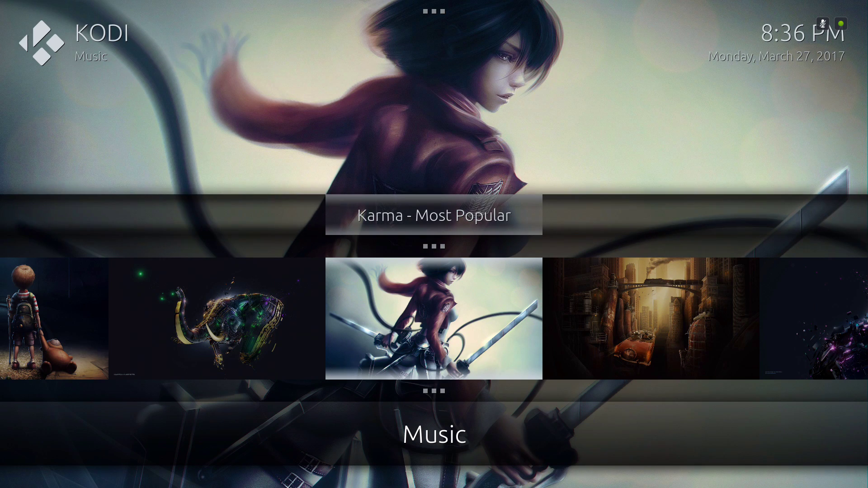
Browse the Karma - Most Popular artists around Various Artists, then exit
{"action": "key", "text": "Up"}
{"action": "key", "text": "Return"}
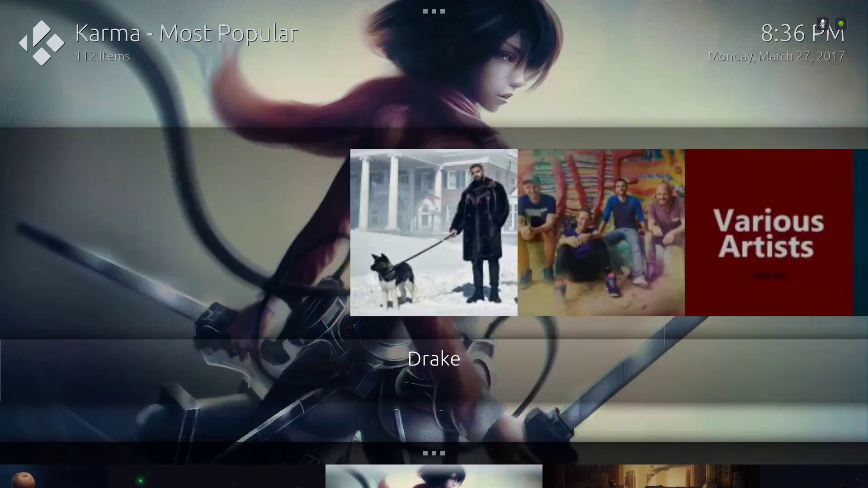
{"action": "key", "text": "Right"}
{"action": "key", "text": "Right"}
{"action": "key", "text": "Right"}
{"action": "key", "text": "Right"}
{"action": "key", "text": "Right"}
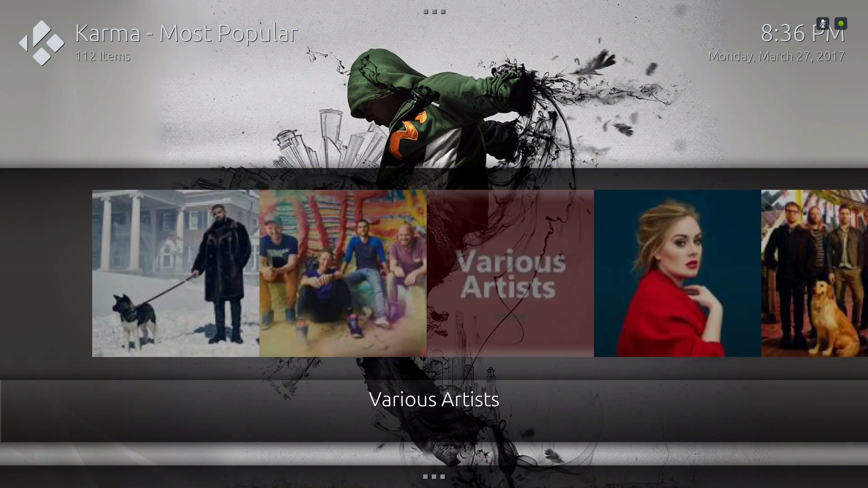
{"action": "key", "text": "Right"}
{"action": "key", "text": "Right"}
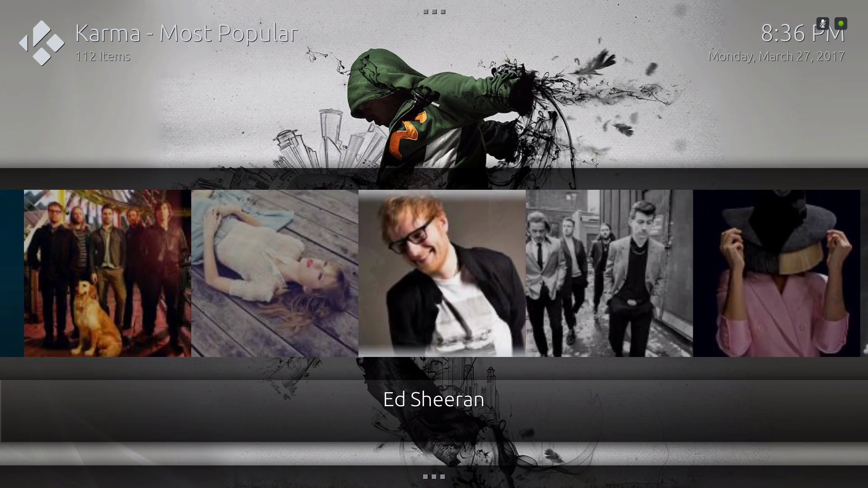
{"action": "key", "text": "Left"}
{"action": "key", "text": "Left"}
{"action": "key", "text": "Left"}
{"action": "key", "text": "Left"}
{"action": "key", "text": "Left"}
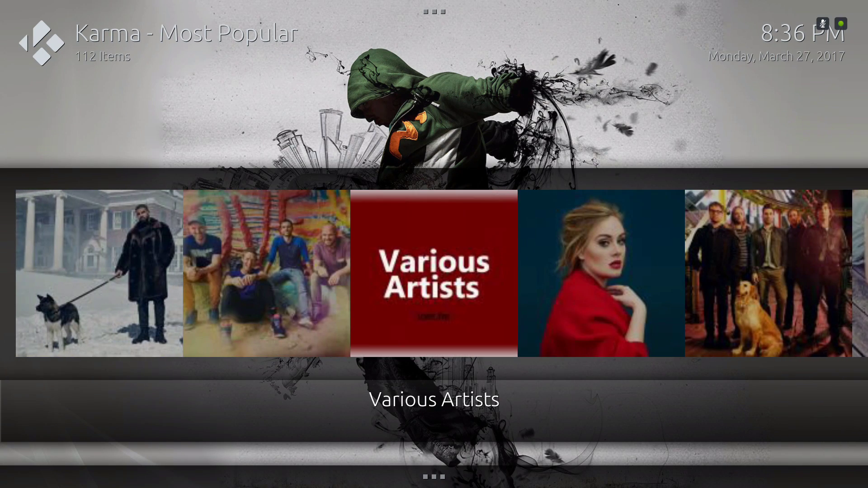
{"action": "key", "text": "Left"}
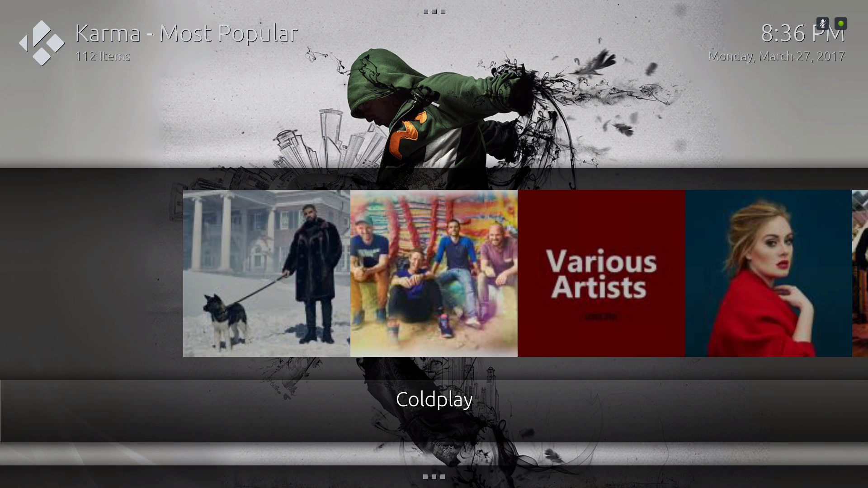
{"action": "key", "text": "Right"}
{"action": "key", "text": "Right"}
{"action": "key", "text": "Escape"}
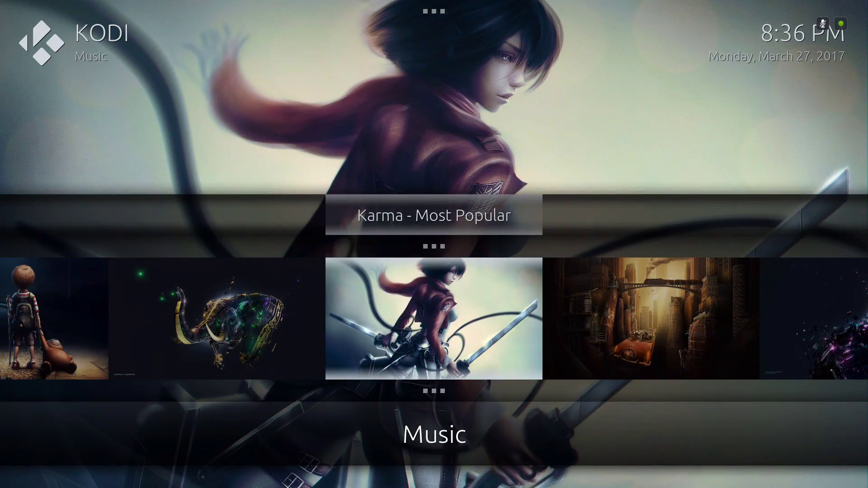
Go to Settings > Skin and focus the Chroma Home options list
{"action": "key", "text": "Right"}
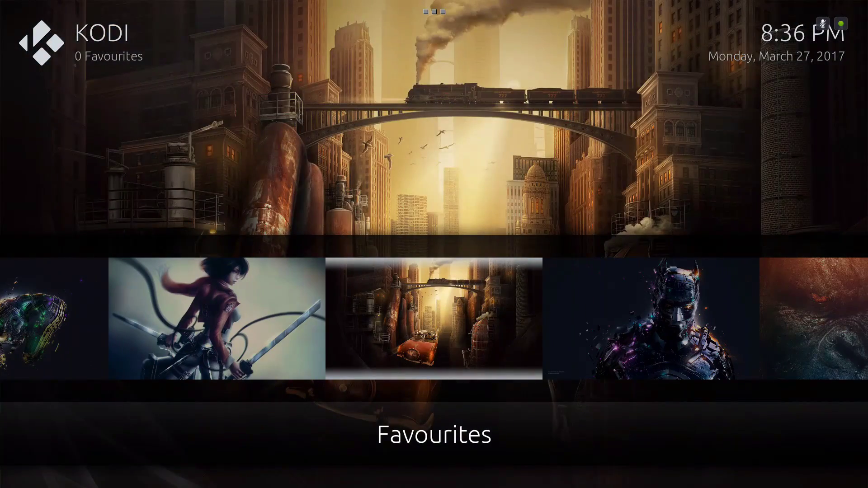
{"action": "key", "text": "Right"}
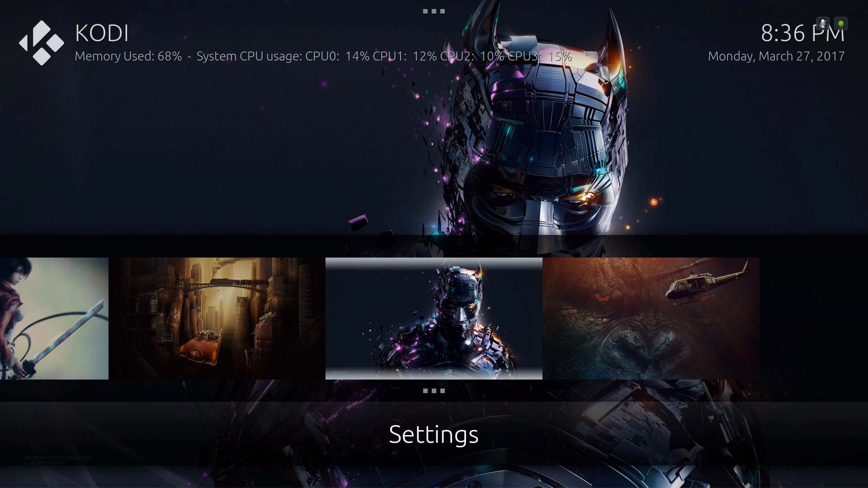
{"action": "key", "text": "Return"}
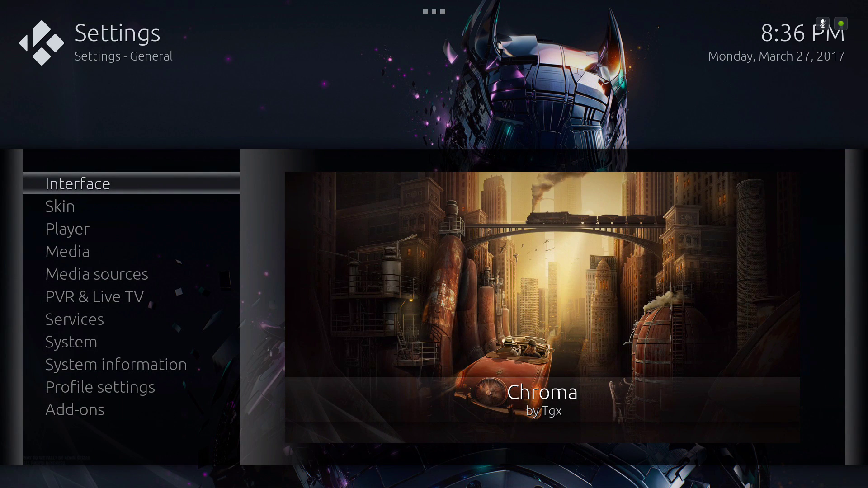
{"action": "key", "text": "Down"}
{"action": "key", "text": "Down"}
{"action": "key", "text": "Up"}
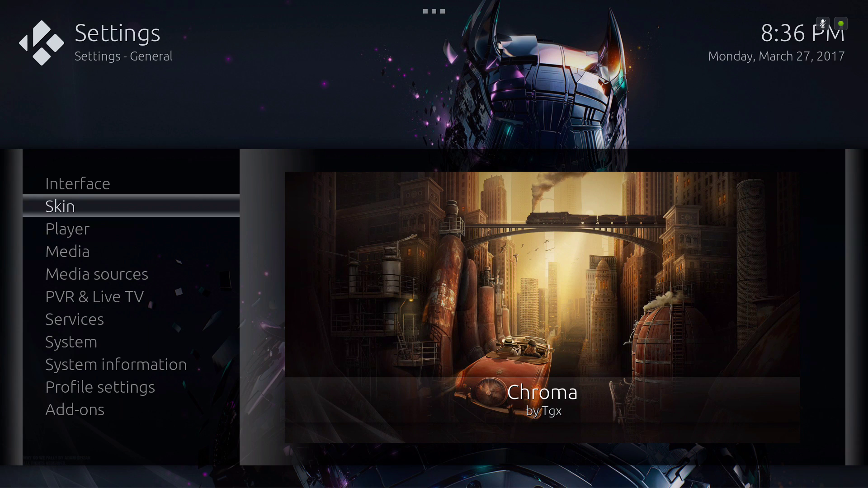
{"action": "key", "text": "Return"}
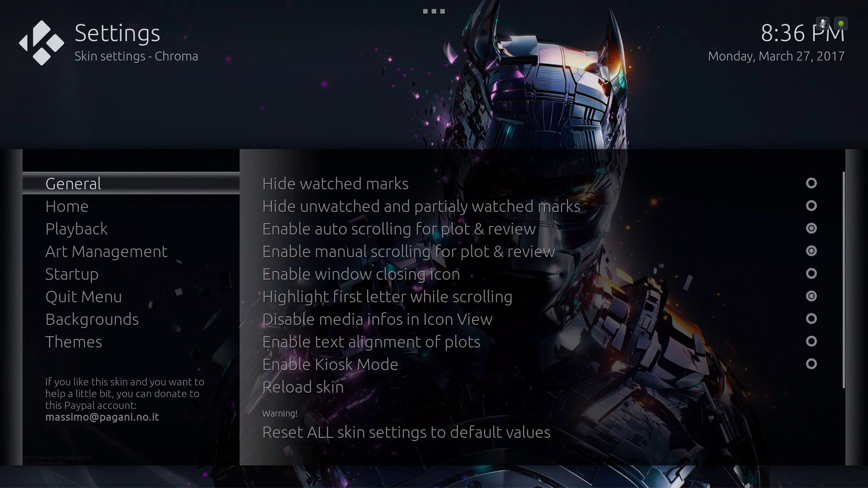
{"action": "key", "text": "Down"}
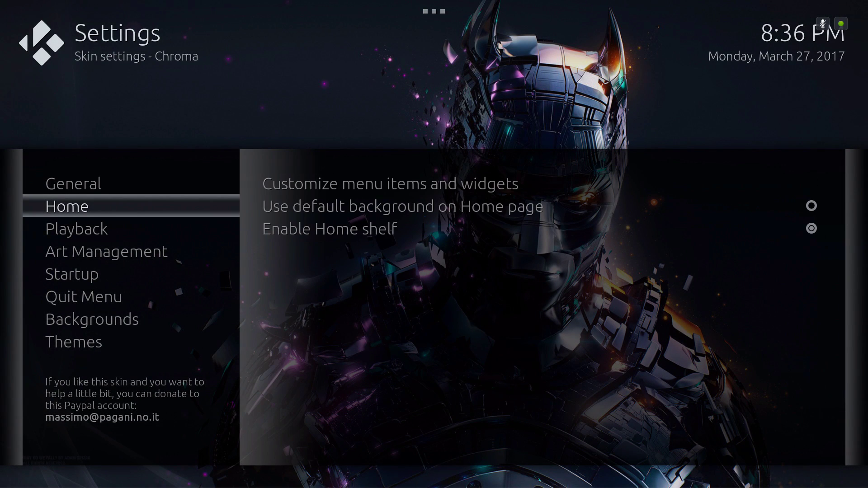
{"action": "key", "text": "Right"}
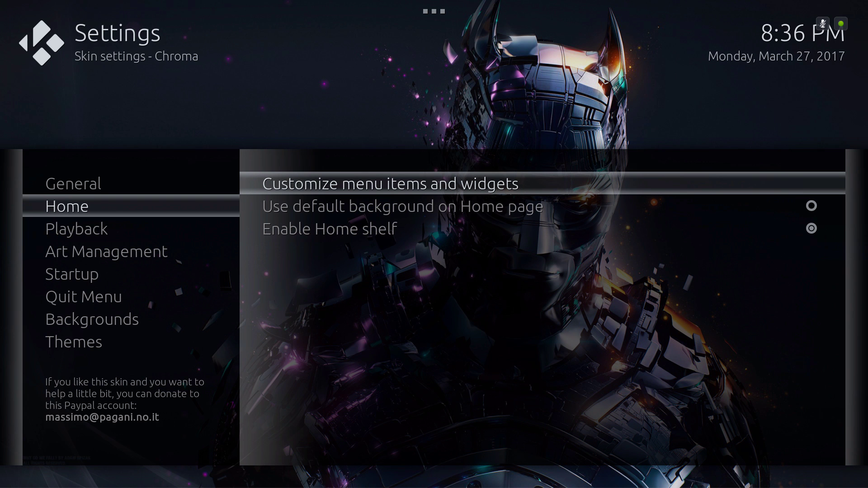
Open Customize Main Menu and add a new empty menu item
{"action": "key", "text": "Return"}
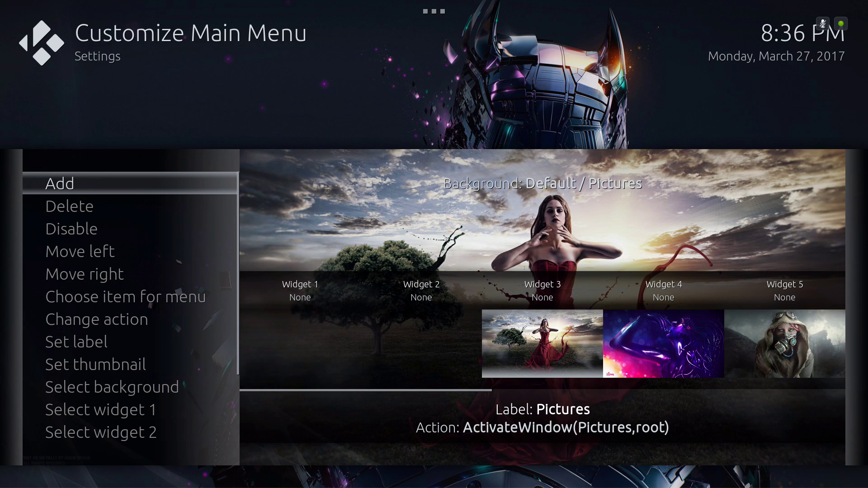
{"action": "key", "text": "Down"}
{"action": "key", "text": "Up"}
{"action": "key", "text": "Return"}
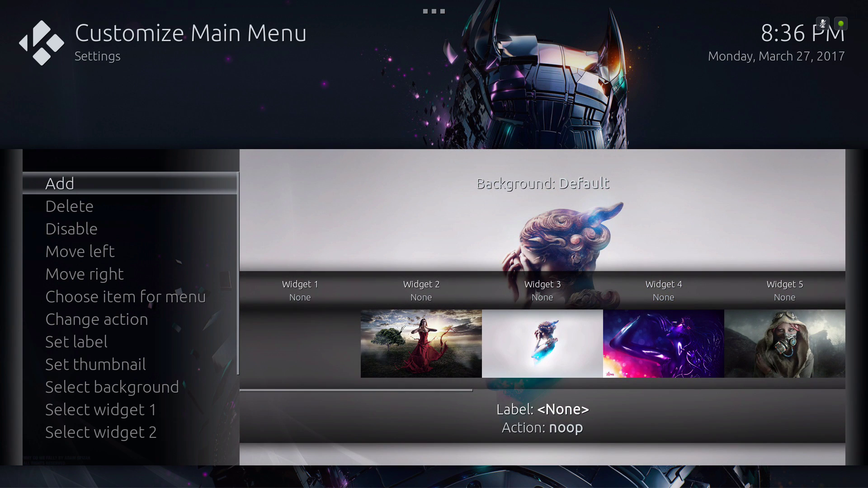
{"action": "key", "text": "Right"}
{"action": "key", "text": "Left"}
{"action": "key", "text": "Right"}
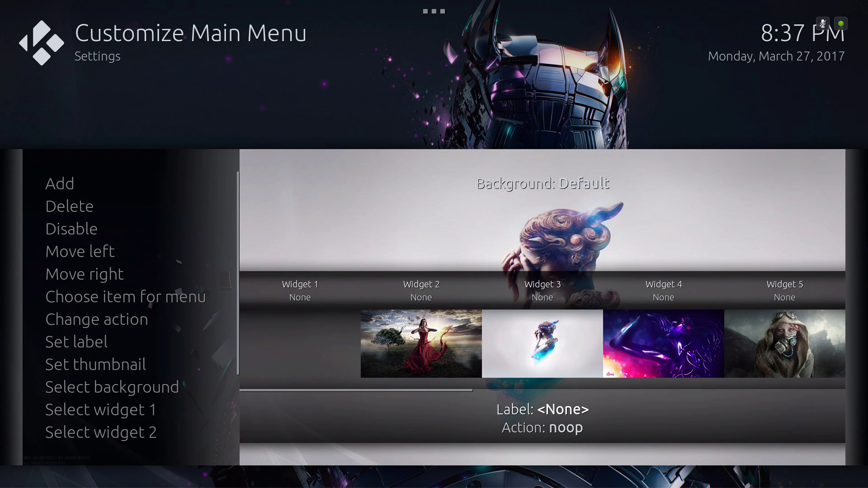
{"action": "key", "text": "Left"}
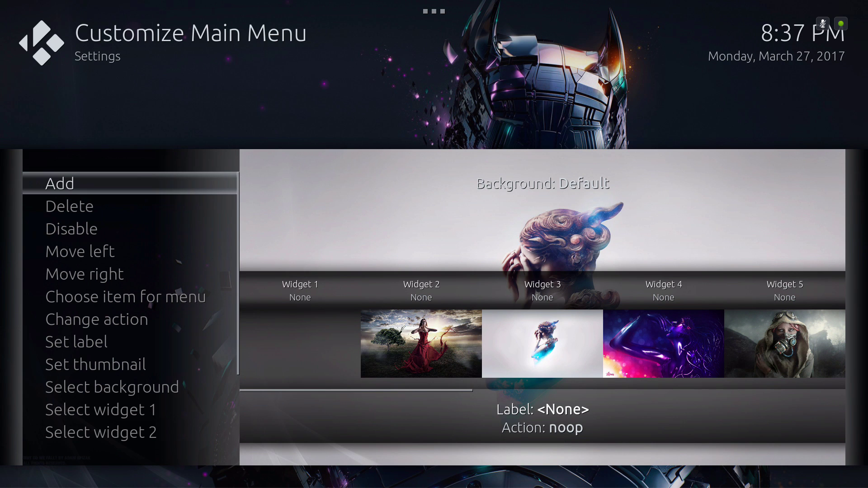
Browse Choose item for menu > Add-On > Video Add-On without picking an add-on
{"action": "key", "text": "Down"}
{"action": "key", "text": "Down"}
{"action": "key", "text": "Down"}
{"action": "key", "text": "Down"}
{"action": "key", "text": "Down"}
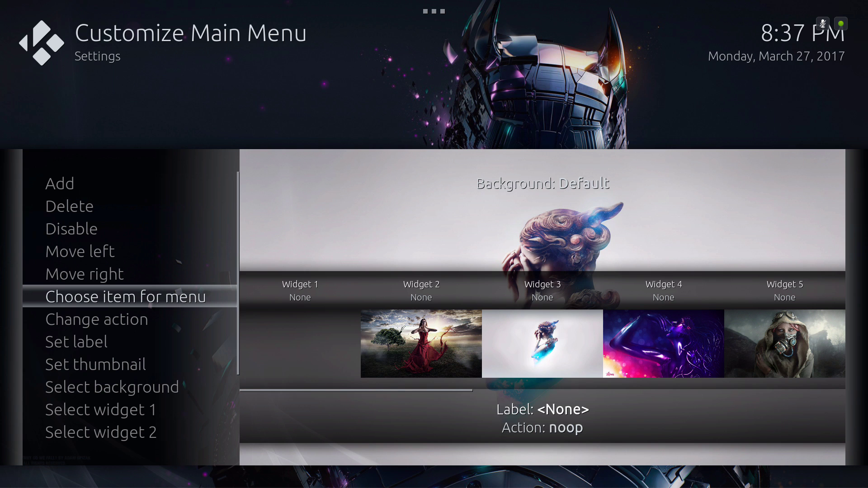
{"action": "key", "text": "Return"}
{"action": "key", "text": "Down"}
{"action": "key", "text": "Down"}
{"action": "key", "text": "Down"}
{"action": "key", "text": "Down"}
{"action": "key", "text": "Down"}
{"action": "key", "text": "Down"}
{"action": "key", "text": "Up"}
{"action": "key", "text": "Up"}
{"action": "key", "text": "Up"}
{"action": "key", "text": "Down"}
{"action": "key", "text": "Down"}
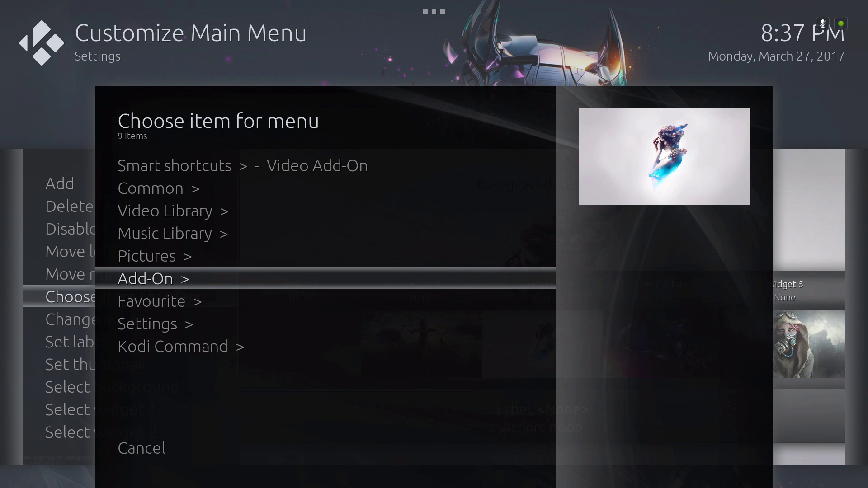
{"action": "key", "text": "Return"}
{"action": "key", "text": "Down"}
{"action": "key", "text": "Down"}
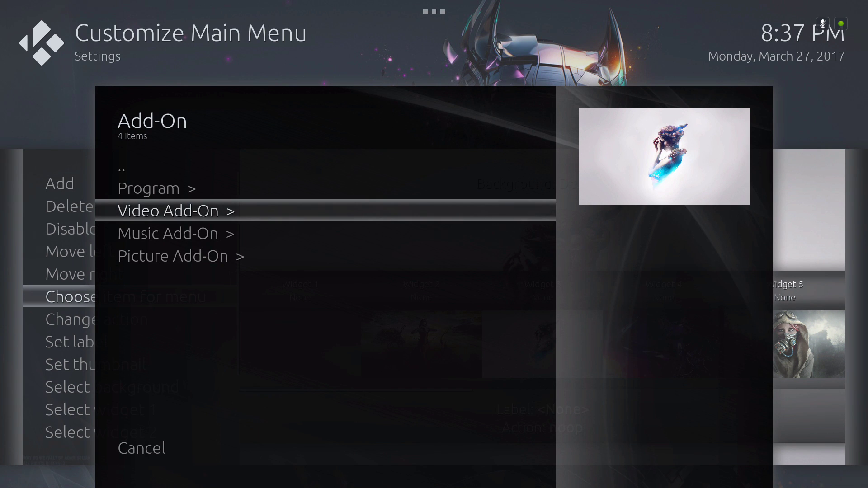
{"action": "key", "text": "Down"}
{"action": "key", "text": "Down"}
{"action": "key", "text": "Up"}
{"action": "key", "text": "Up"}
{"action": "key", "text": "Up"}
{"action": "key", "text": "Return"}
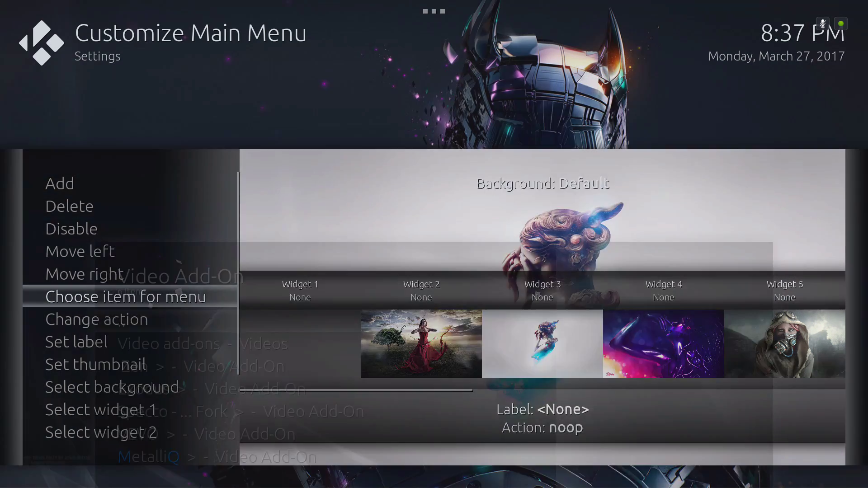
{"action": "key", "text": "Down"}
{"action": "key", "text": "Down"}
{"action": "key", "text": "Down"}
{"action": "key", "text": "Down"}
{"action": "key", "text": "Up"}
{"action": "key", "text": "Up"}
{"action": "key", "text": "Down"}
{"action": "key", "text": "Return"}
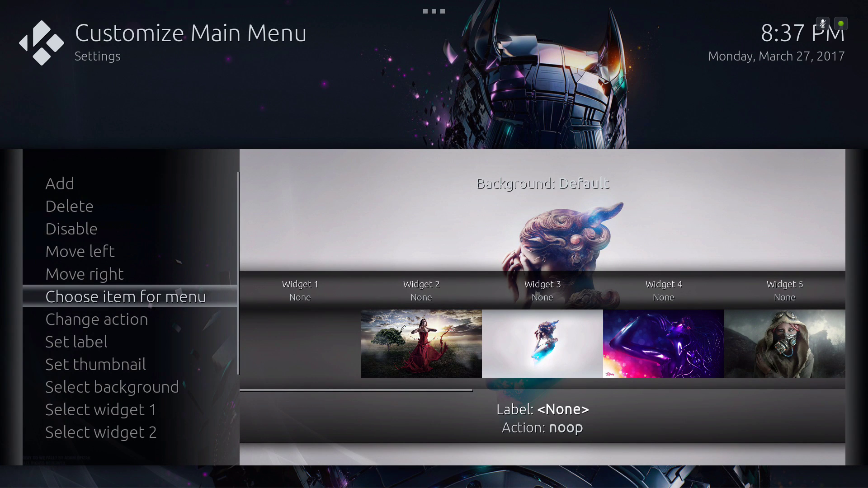
Reopen Customize Main Menu and add another blank item
{"action": "key", "text": "Escape"}
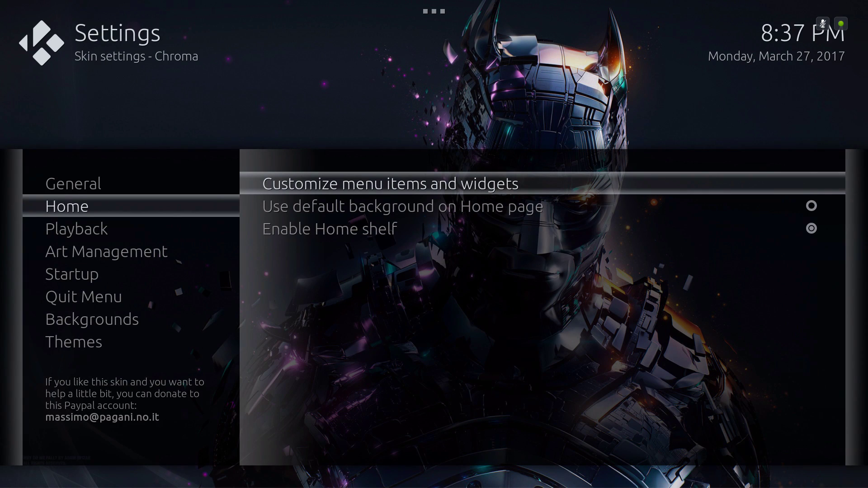
{"action": "key", "text": "Return"}
{"action": "key", "text": "Down"}
{"action": "key", "text": "Down"}
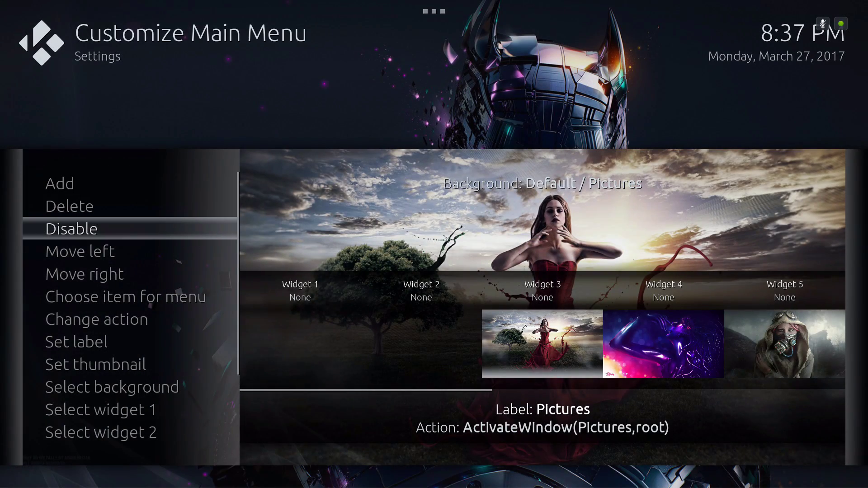
{"action": "key", "text": "Right"}
{"action": "key", "text": "Left"}
{"action": "key", "text": "Right"}
{"action": "key", "text": "Left"}
{"action": "key", "text": "Up"}
{"action": "key", "text": "Up"}
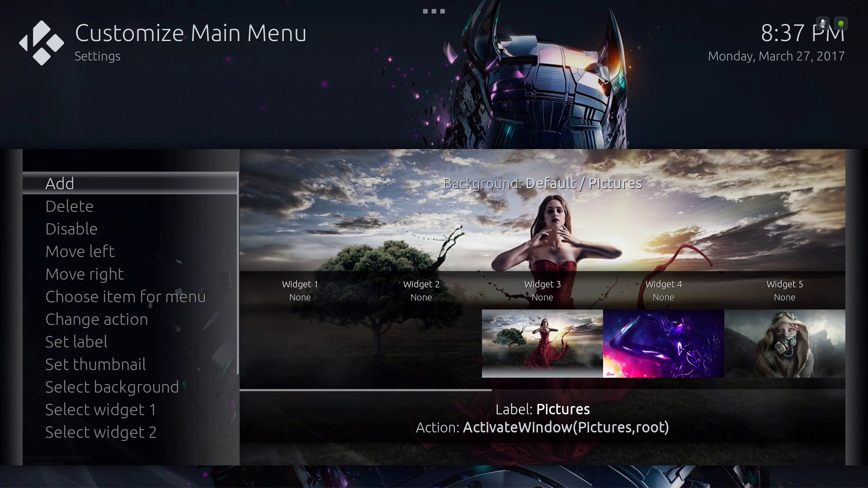
{"action": "key", "text": "Return"}
Look through the five widget slots and submenu option, then close customization
{"action": "key", "text": "Down"}
{"action": "key", "text": "Down"}
{"action": "key", "text": "Down"}
{"action": "key", "text": "Down"}
{"action": "key", "text": "Down"}
{"action": "key", "text": "Down"}
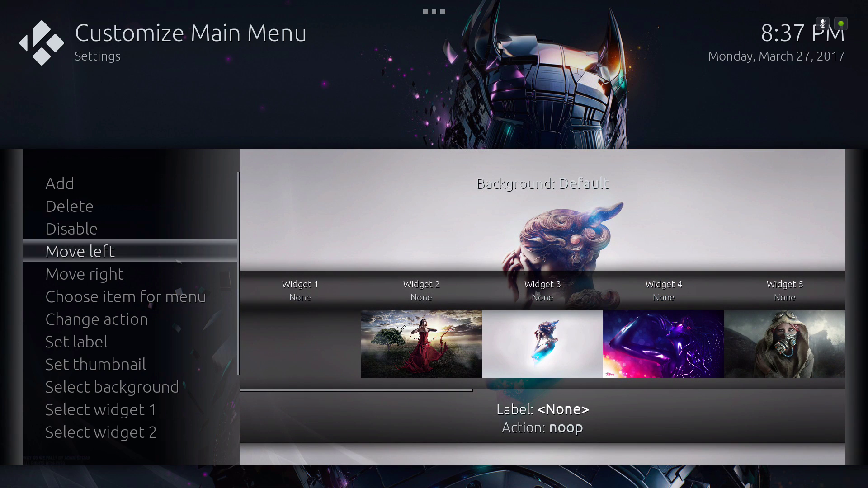
{"action": "key", "text": "Down"}
{"action": "key", "text": "Down"}
{"action": "key", "text": "Down"}
{"action": "key", "text": "Down"}
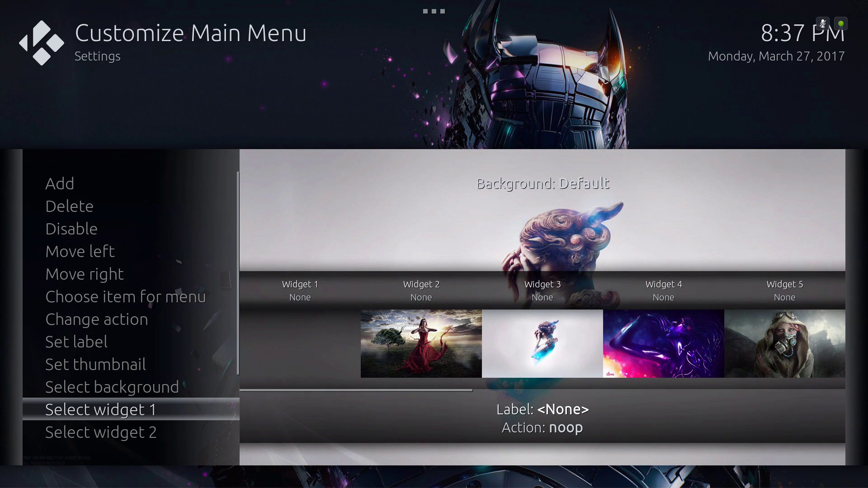
{"action": "key", "text": "Down"}
{"action": "key", "text": "Down"}
{"action": "key", "text": "Down"}
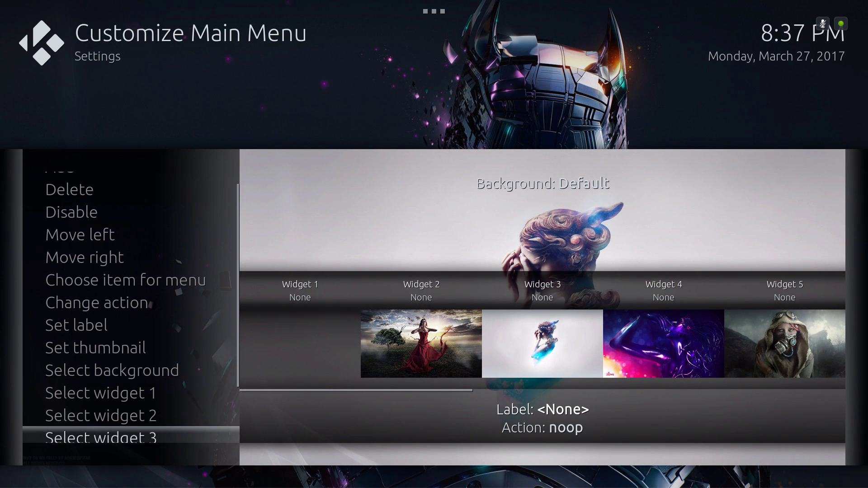
{"action": "key", "text": "Up"}
{"action": "key", "text": "Up"}
{"action": "key", "text": "Up"}
{"action": "key", "text": "Down"}
{"action": "key", "text": "Down"}
{"action": "key", "text": "Down"}
{"action": "key", "text": "Down"}
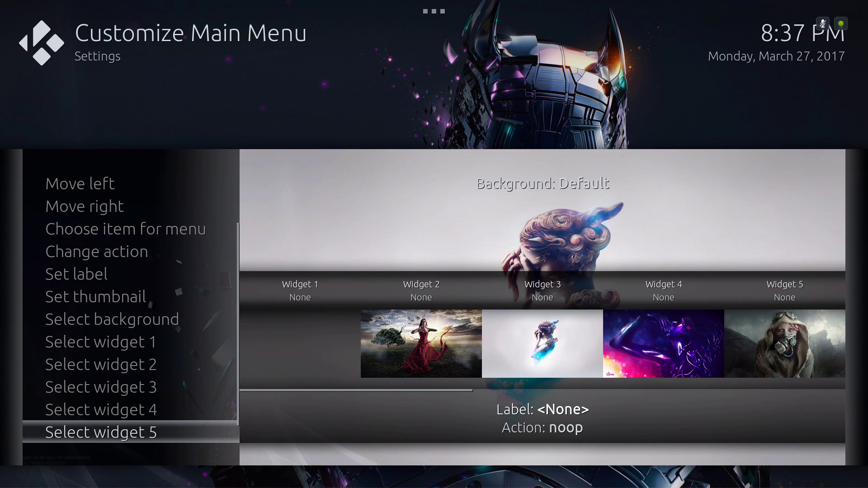
{"action": "key", "text": "Down"}
{"action": "key", "text": "Down"}
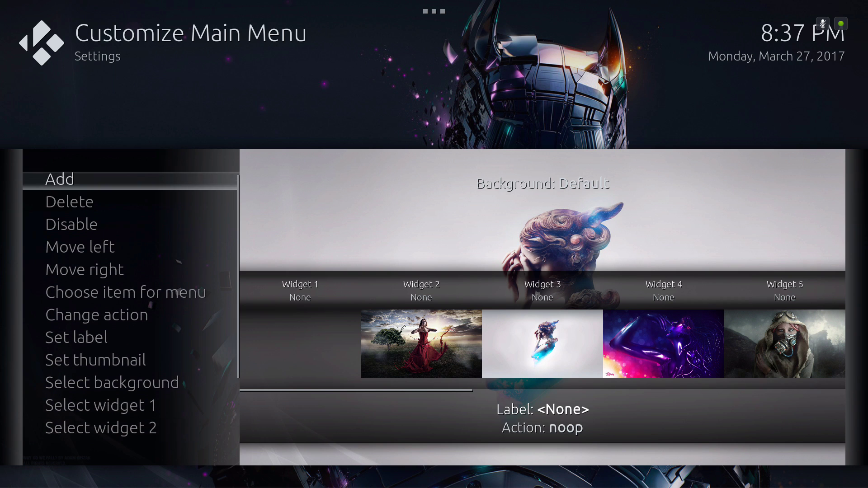
{"action": "key", "text": "Down"}
{"action": "key", "text": "Down"}
{"action": "key", "text": "Down"}
{"action": "key", "text": "Down"}
{"action": "key", "text": "Down"}
{"action": "key", "text": "Down"}
{"action": "key", "text": "Down"}
{"action": "key", "text": "Down"}
{"action": "key", "text": "Down"}
{"action": "key", "text": "Down"}
{"action": "key", "text": "Down"}
{"action": "key", "text": "Down"}
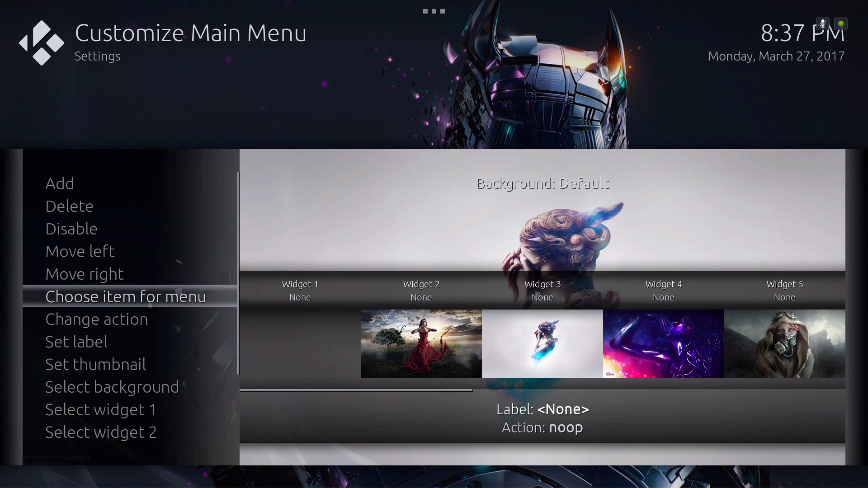
{"action": "key", "text": "Down"}
{"action": "key", "text": "Down"}
{"action": "key", "text": "Down"}
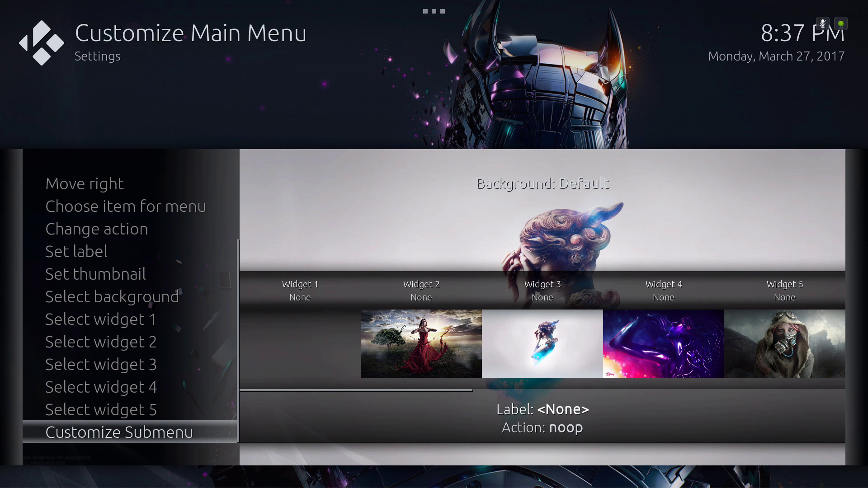
{"action": "key", "text": "Escape"}
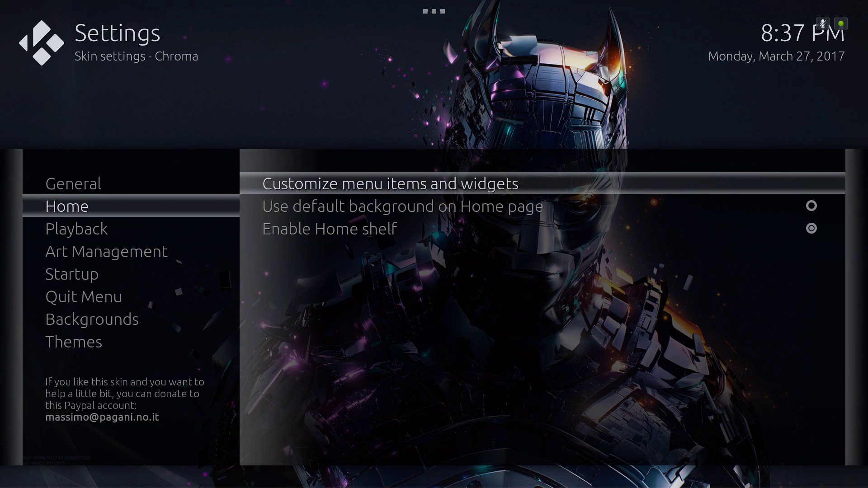
Exit skin settings to the rebuilt home menu and check VEVO and Zen
{"action": "key", "text": "Escape"}
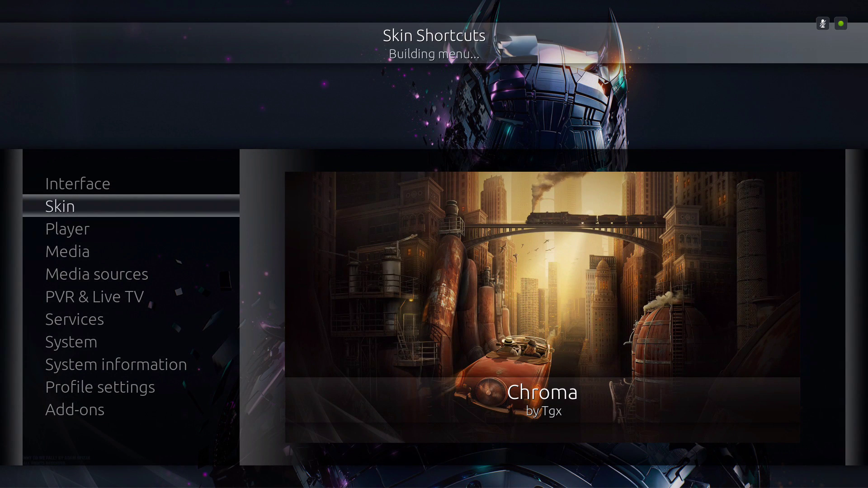
{"action": "key", "text": "Escape"}
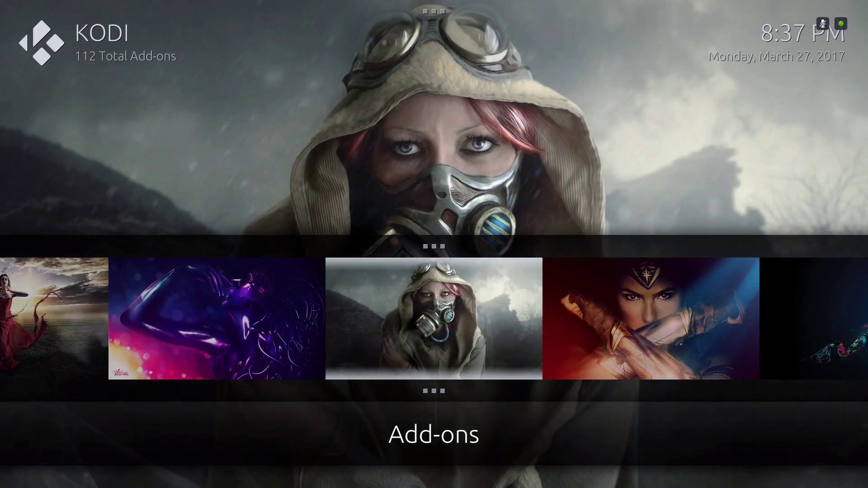
{"action": "key", "text": "Left"}
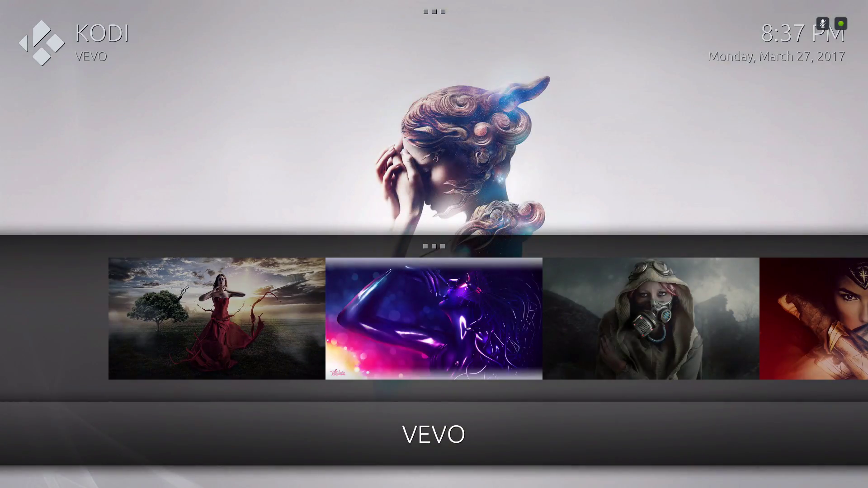
{"action": "key", "text": "Left"}
{"action": "key", "text": "Right"}
{"action": "key", "text": "Right"}
{"action": "key", "text": "Right"}
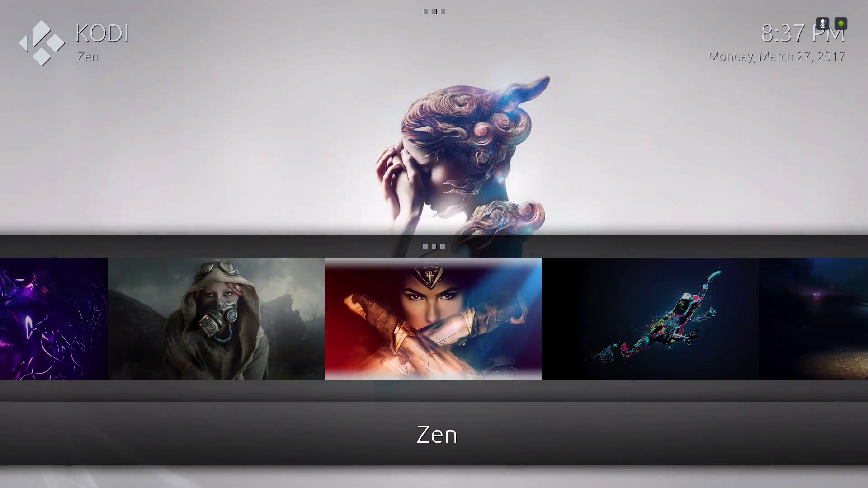
Check the Specto item, then go to Add-ons and drop into its submenu
{"action": "key", "text": "Right"}
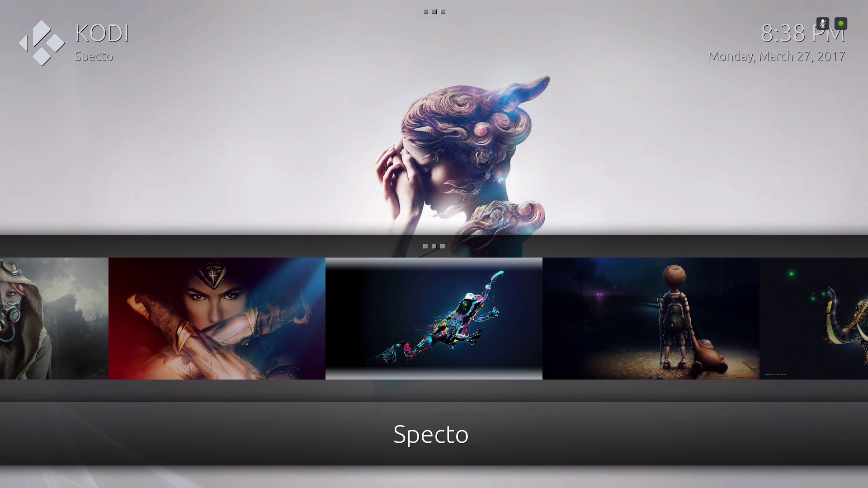
{"action": "key", "text": "Left"}
{"action": "key", "text": "Right"}
{"action": "key", "text": "Left"}
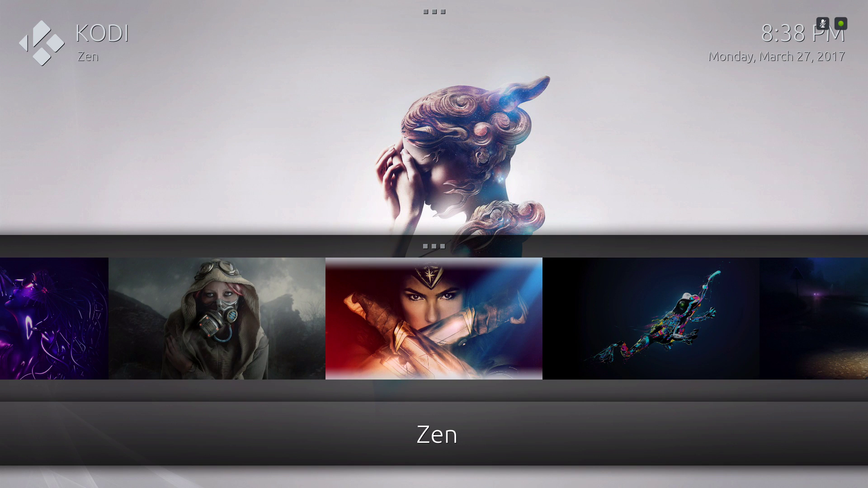
{"action": "key", "text": "Left"}
{"action": "key", "text": "Down"}
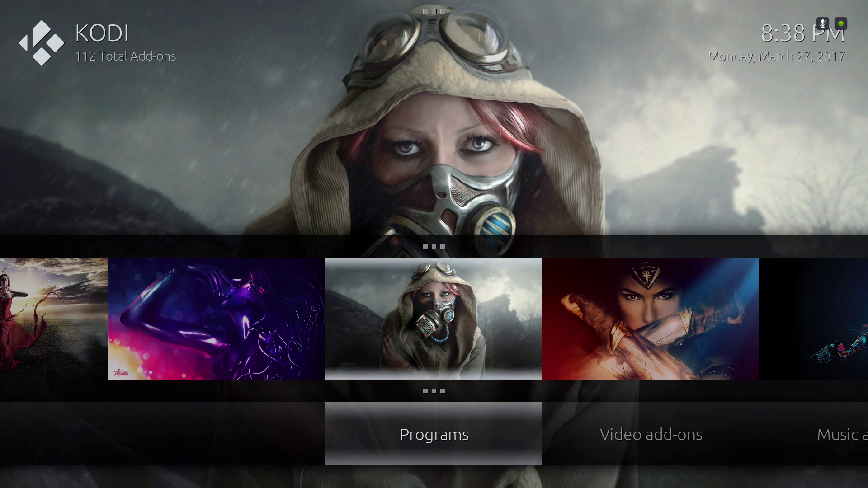
Launch Ares Wizard from Programs add-ons and dismiss the unstable-version warning
{"action": "key", "text": "Return"}
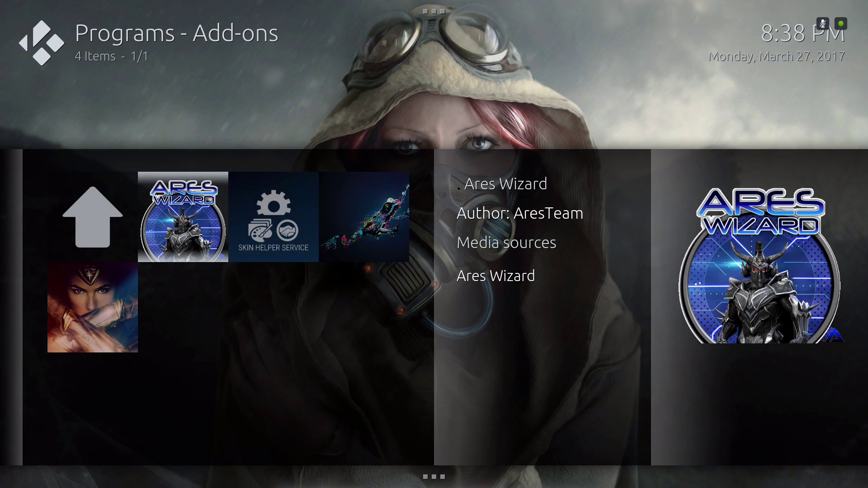
{"action": "key", "text": "Down"}
{"action": "key", "text": "Up"}
{"action": "key", "text": "Right"}
{"action": "key", "text": "Return"}
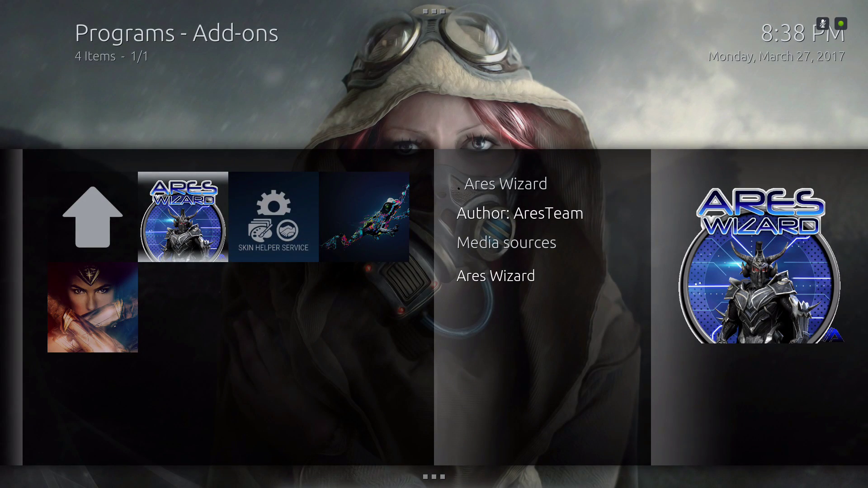
{"action": "key", "text": "Return"}
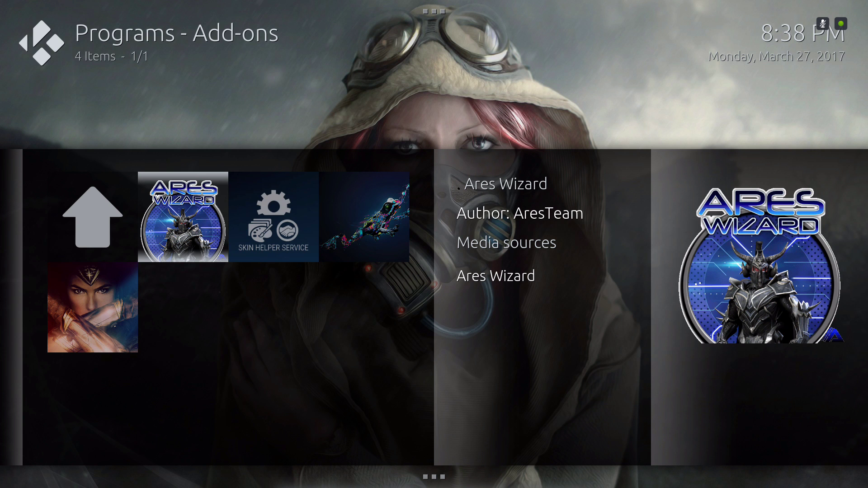
Move through the Ares Wizard sections toward Backup
{"action": "key", "text": "Return"}
{"action": "key", "text": "Right"}
{"action": "key", "text": "Right"}
{"action": "key", "text": "Right"}
{"action": "key", "text": "Right"}
{"action": "key", "text": "Right"}
Browse the list of options in Ares Wizard's More section
{"action": "key", "text": "Left"}
{"action": "key", "text": "Right"}
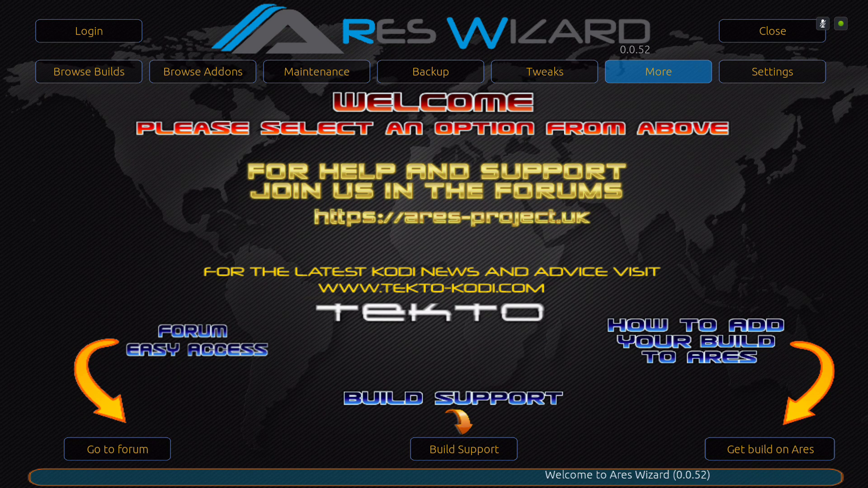
{"action": "key", "text": "Left"}
{"action": "key", "text": "Right"}
{"action": "key", "text": "Return"}
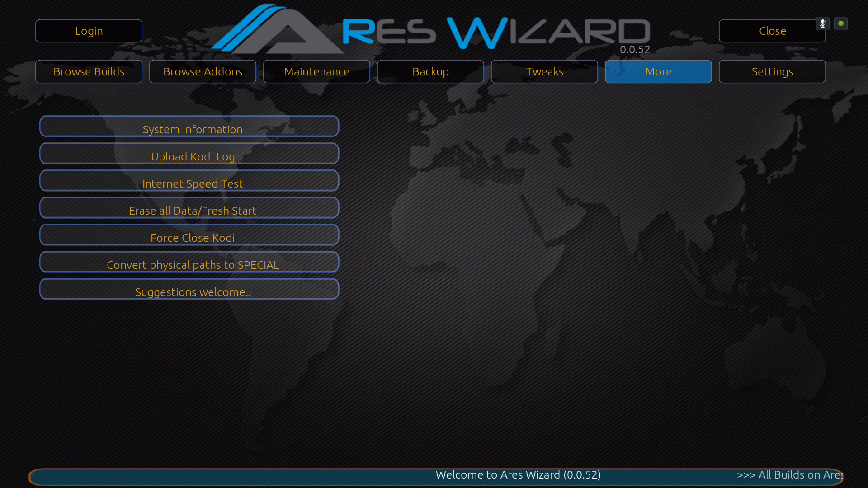
{"action": "key", "text": "Down"}
{"action": "key", "text": "Down"}
{"action": "key", "text": "Down"}
{"action": "key", "text": "Down"}
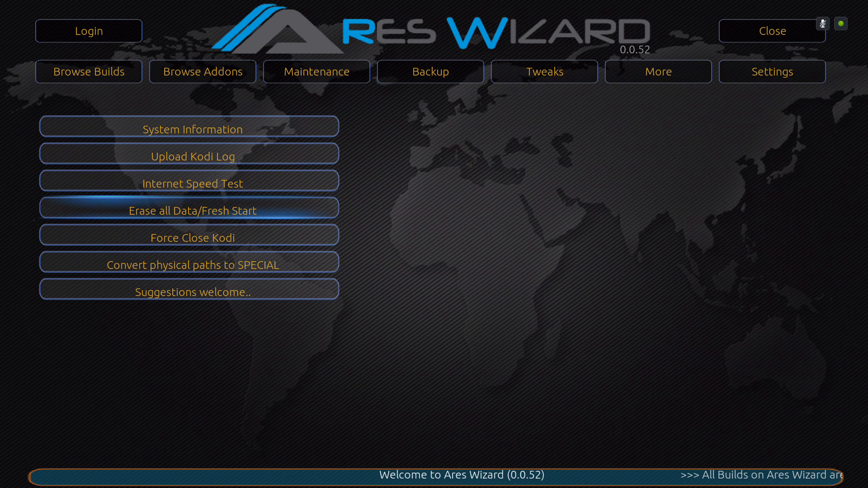
{"action": "key", "text": "Down"}
{"action": "key", "text": "Up"}
{"action": "key", "text": "Up"}
{"action": "key", "text": "Up"}
{"action": "key", "text": "Up"}
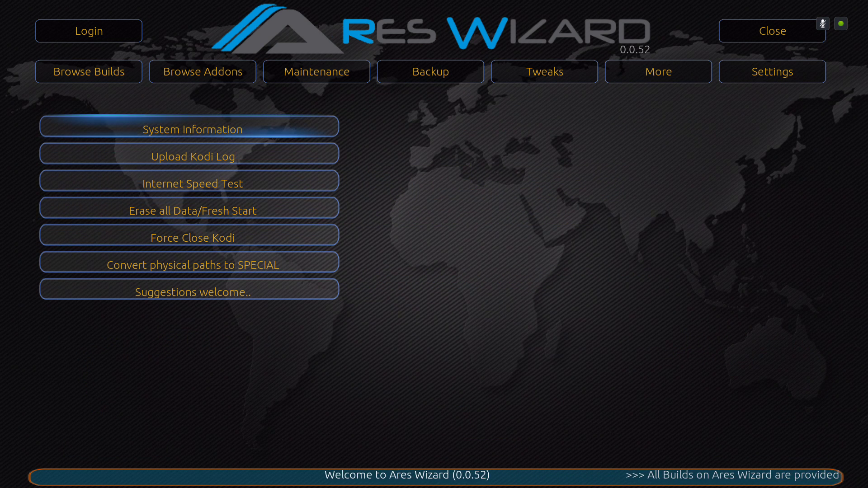
Return to the Backup section and bring up the Backup and Restore page
{"action": "key", "text": "Up"}
{"action": "key", "text": "Left"}
{"action": "key", "text": "Left"}
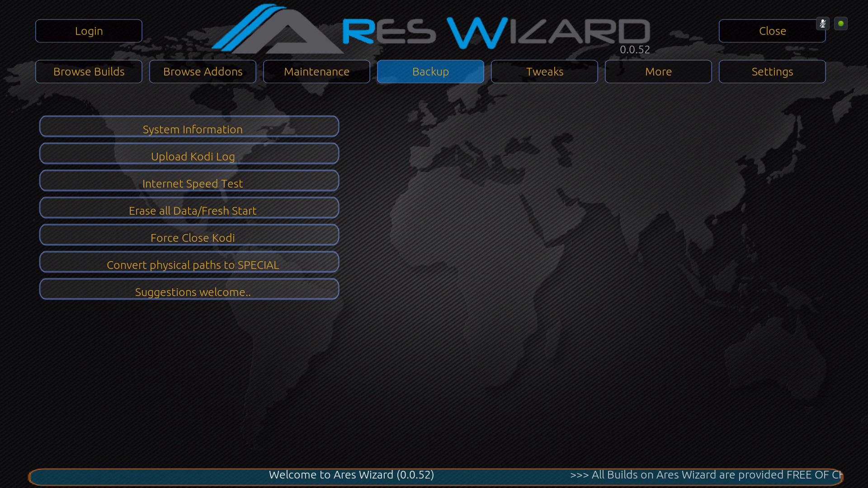
{"action": "key", "text": "Return"}
{"action": "key", "text": "Down"}
{"action": "key", "text": "Up"}
{"action": "key", "text": "Down"}
{"action": "key", "text": "Right"}
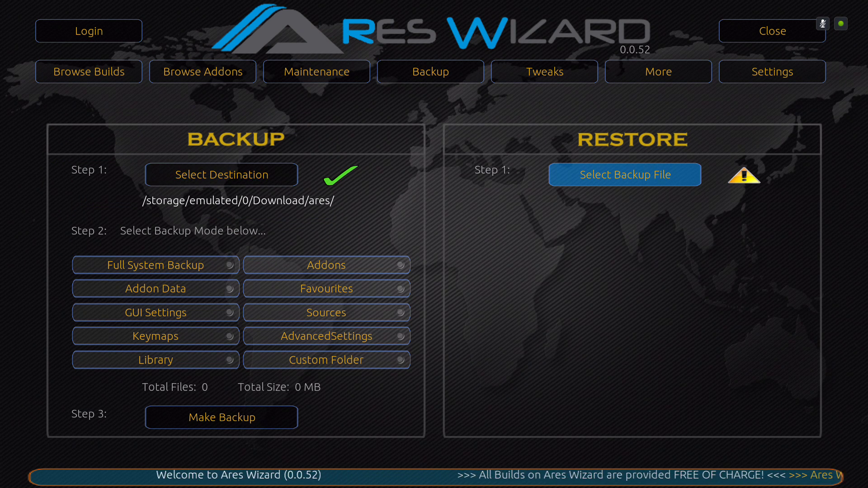
In Restore settings, browse the Backup file to External storage > Download
{"action": "key", "text": "Return"}
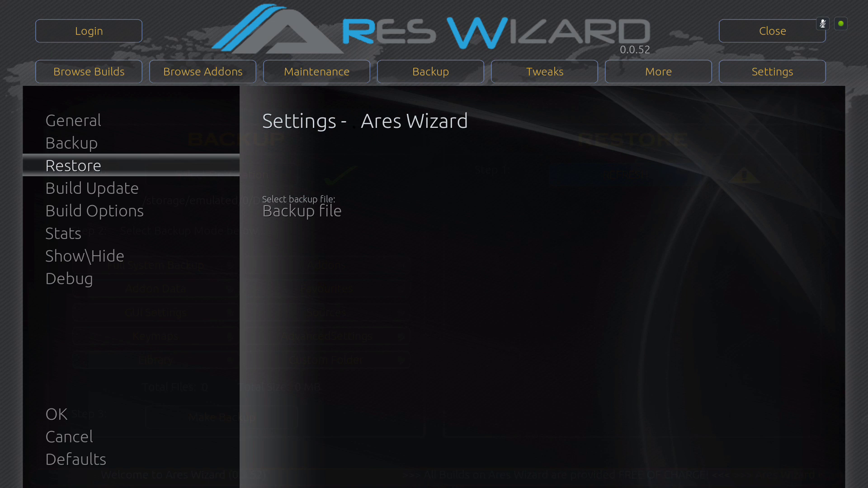
{"action": "key", "text": "Right"}
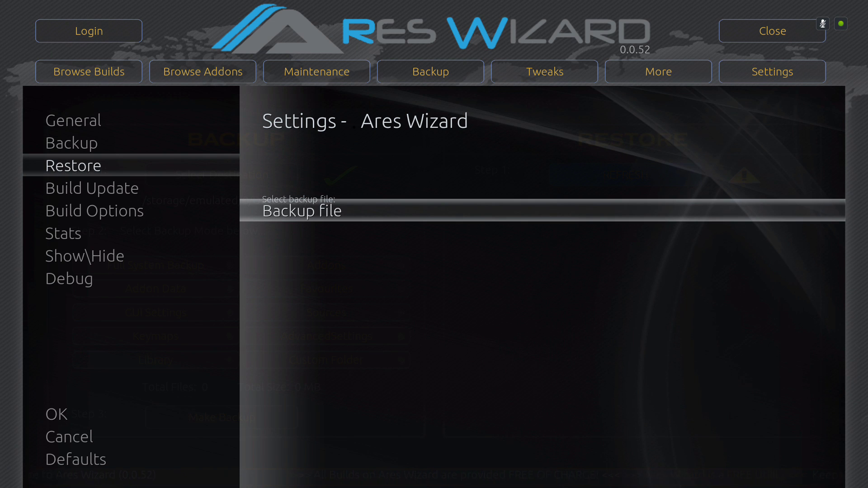
{"action": "key", "text": "Return"}
{"action": "key", "text": "Down"}
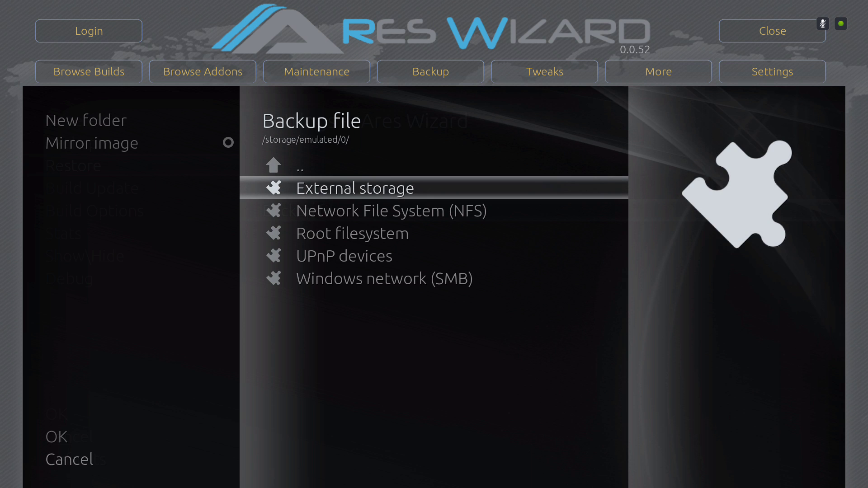
{"action": "key", "text": "Return"}
{"action": "key", "text": "Down"}
{"action": "key", "text": "Down"}
{"action": "key", "text": "Down"}
{"action": "key", "text": "Down"}
{"action": "key", "text": "Down"}
{"action": "key", "text": "Down"}
{"action": "key", "text": "Down"}
{"action": "key", "text": "Down"}
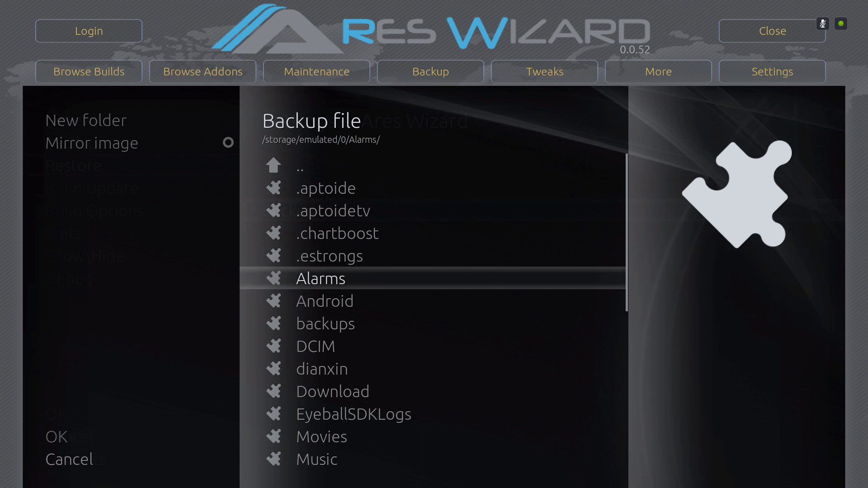
{"action": "key", "text": "Down"}
{"action": "key", "text": "Return"}
Choose ares_backup_2017-03-27_2021.zip from the ares folder as the backup file
{"action": "key", "text": "Down"}
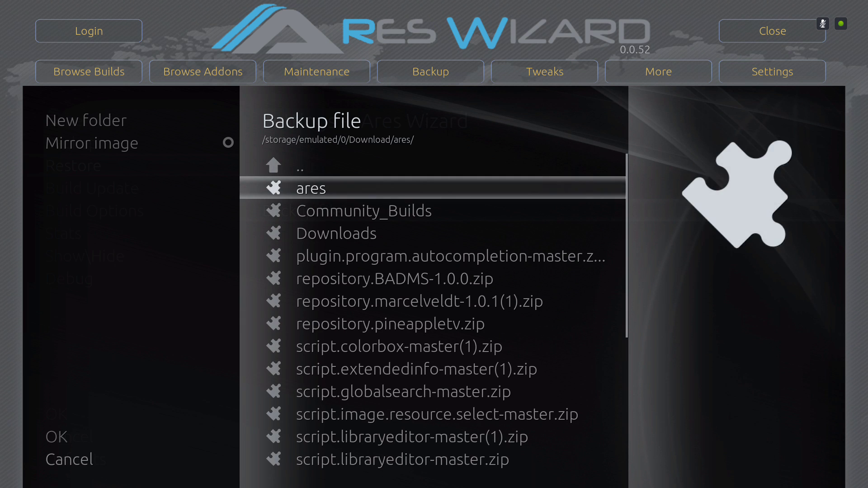
{"action": "key", "text": "Return"}
{"action": "key", "text": "Down"}
{"action": "key", "text": "Down"}
{"action": "key", "text": "Down"}
{"action": "key", "text": "Down"}
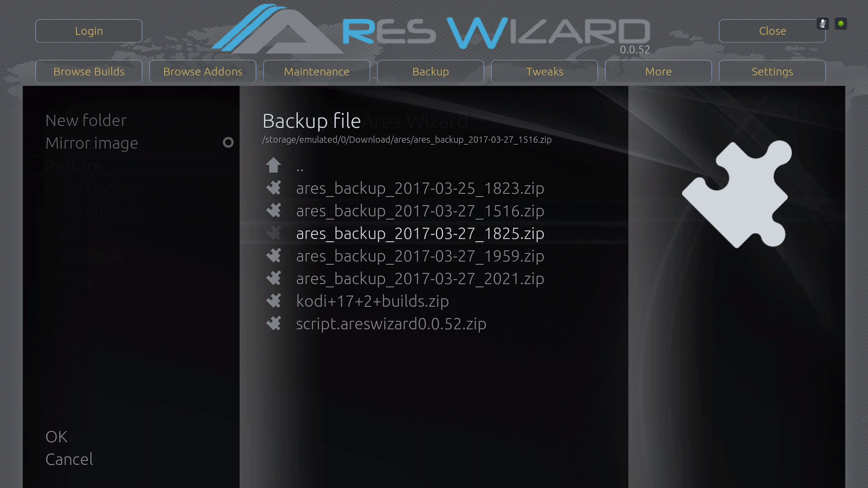
{"action": "key", "text": "Down"}
{"action": "key", "text": "Return"}
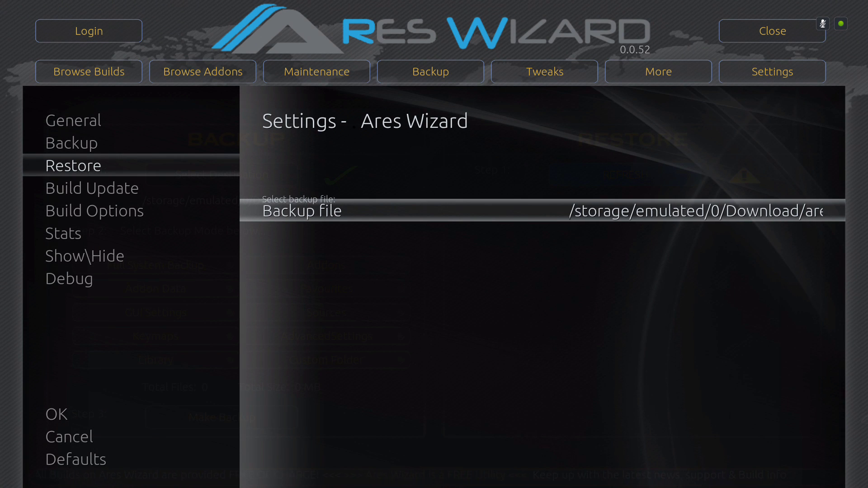
Confirm the Restore settings with OK to return to Backup and Restore
{"action": "key", "text": "Left"}
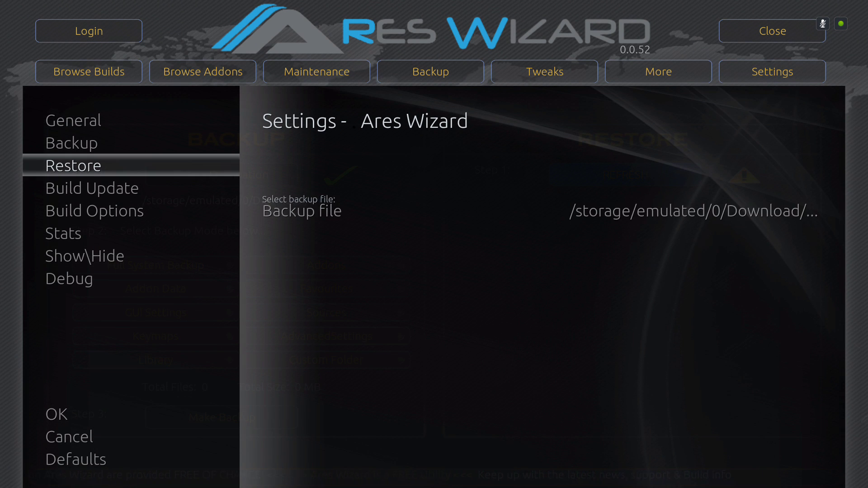
{"action": "key", "text": "Down"}
{"action": "key", "text": "Down"}
{"action": "key", "text": "Down"}
{"action": "key", "text": "Up"}
{"action": "key", "text": "Up"}
{"action": "key", "text": "Up"}
{"action": "key", "text": "Down"}
{"action": "key", "text": "Down"}
{"action": "key", "text": "Down"}
{"action": "key", "text": "Down"}
{"action": "key", "text": "Down"}
{"action": "key", "text": "Down"}
{"action": "key", "text": "Return"}
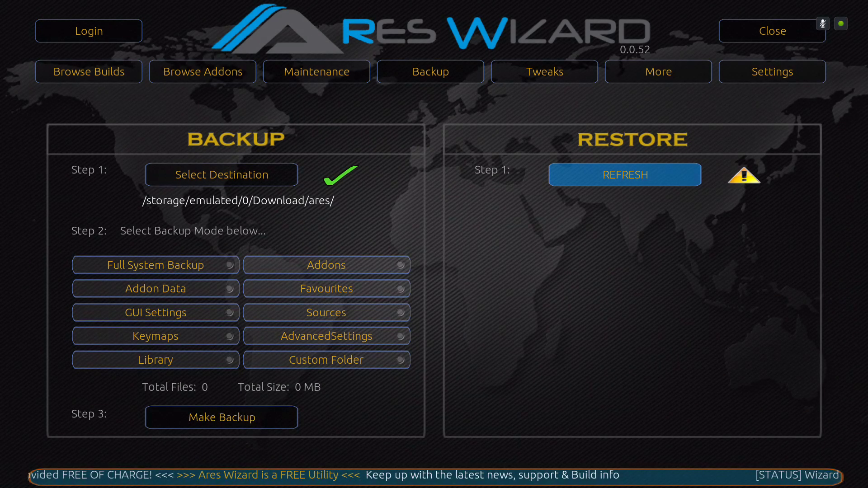
Refresh the Restore panel to load the 138 MB, 4719-file backup and focus Restore Backup
{"action": "key", "text": "Return"}
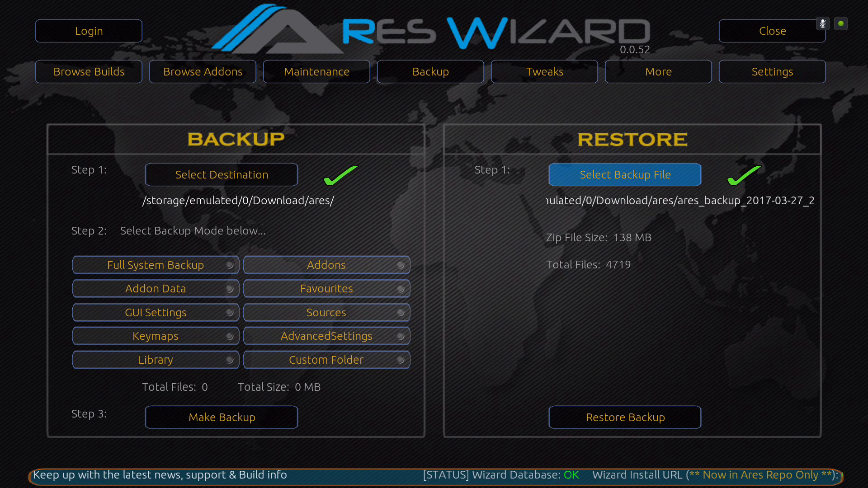
{"action": "key", "text": "Down"}
{"action": "key", "text": "Up"}
{"action": "key", "text": "Down"}
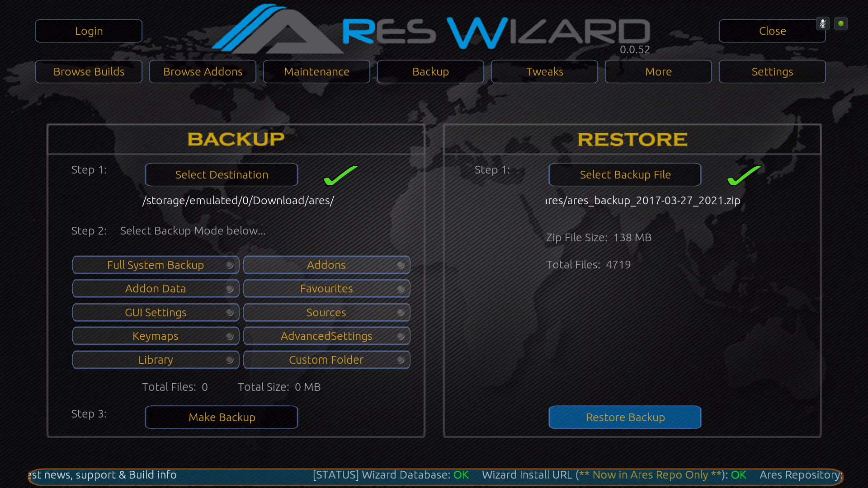